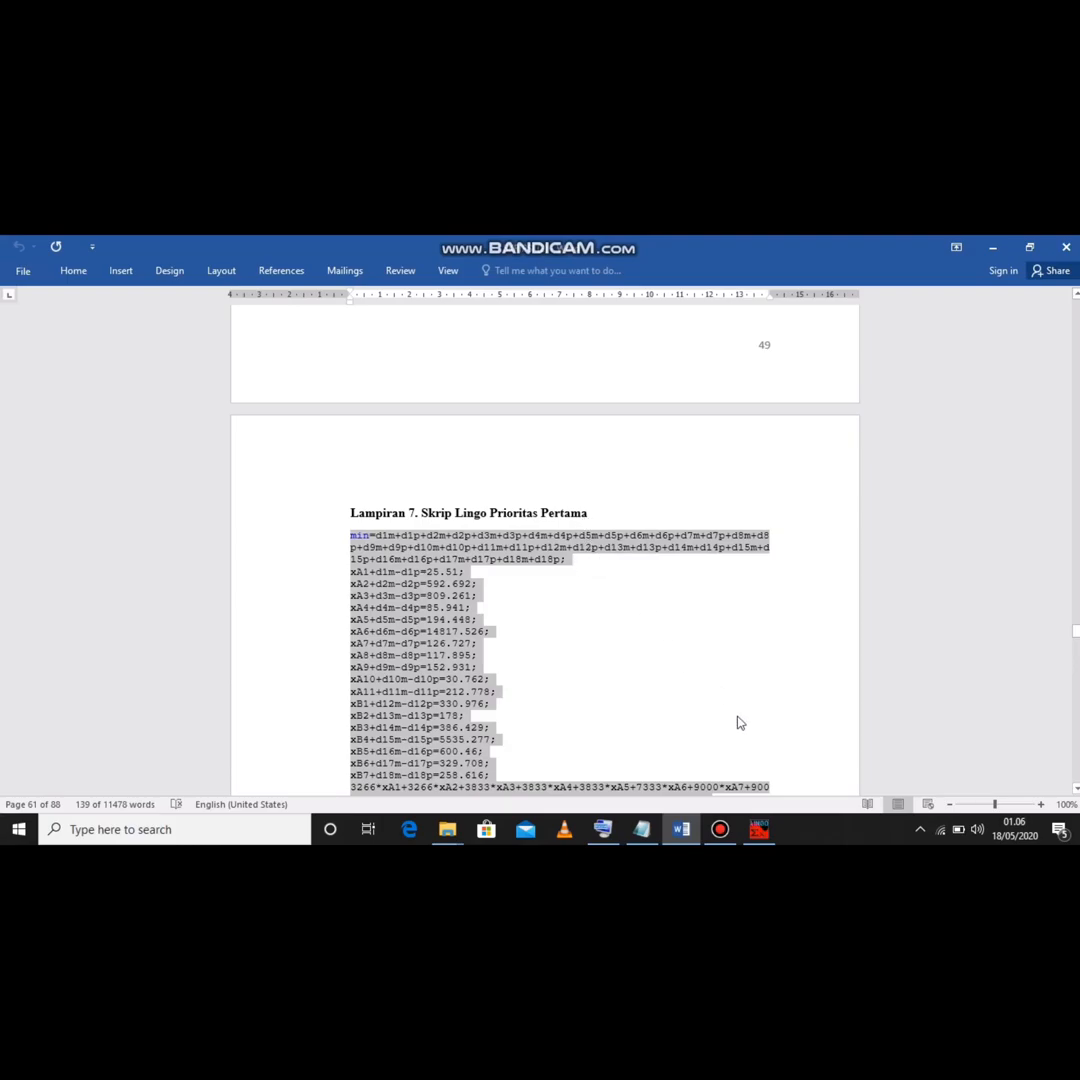
- Switch to Lingo, paste the copied first-priority script into the empty model, and review its objective function
{"action": "key", "text": "alt+Tab"}
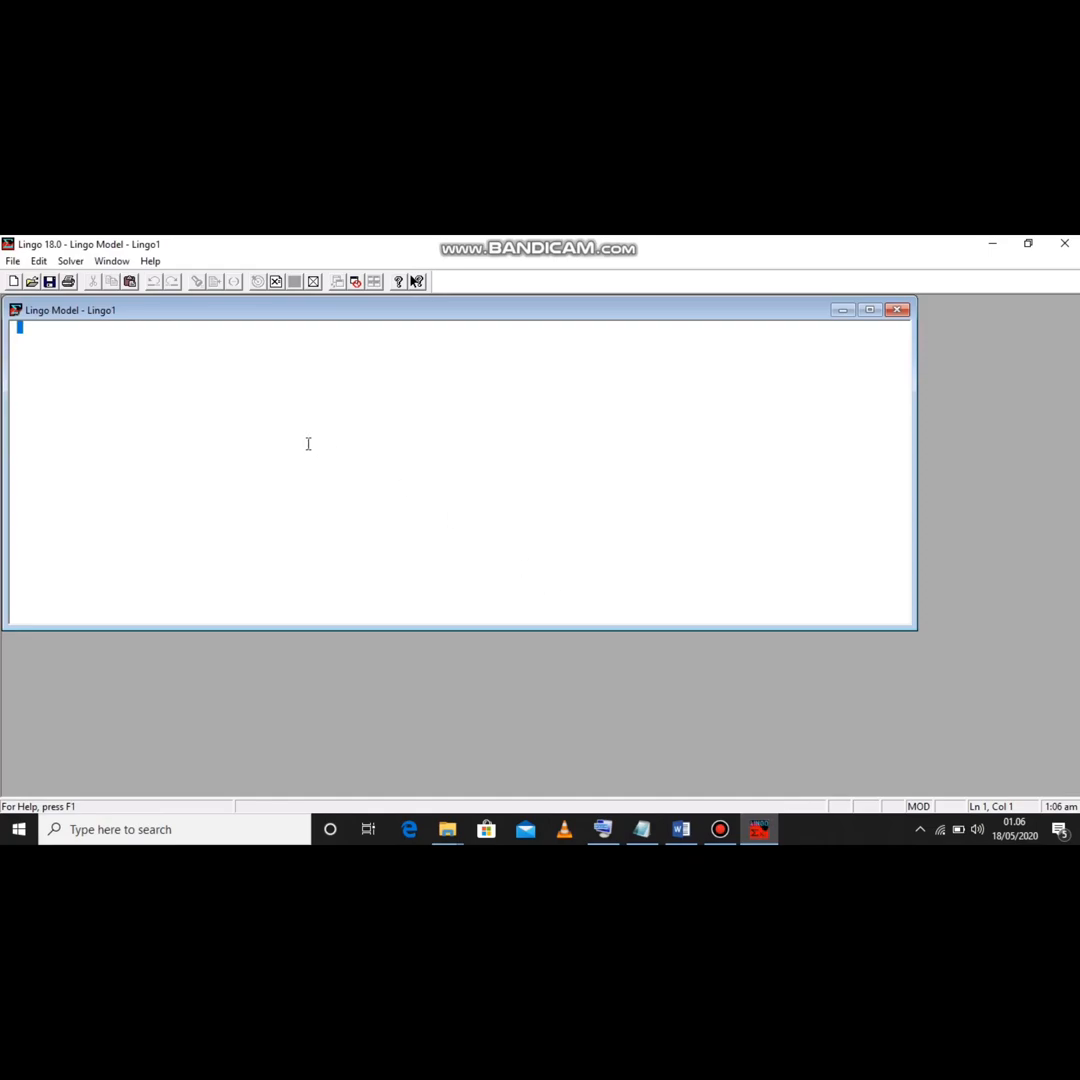
{"action": "key", "text": "ctrl+v"}
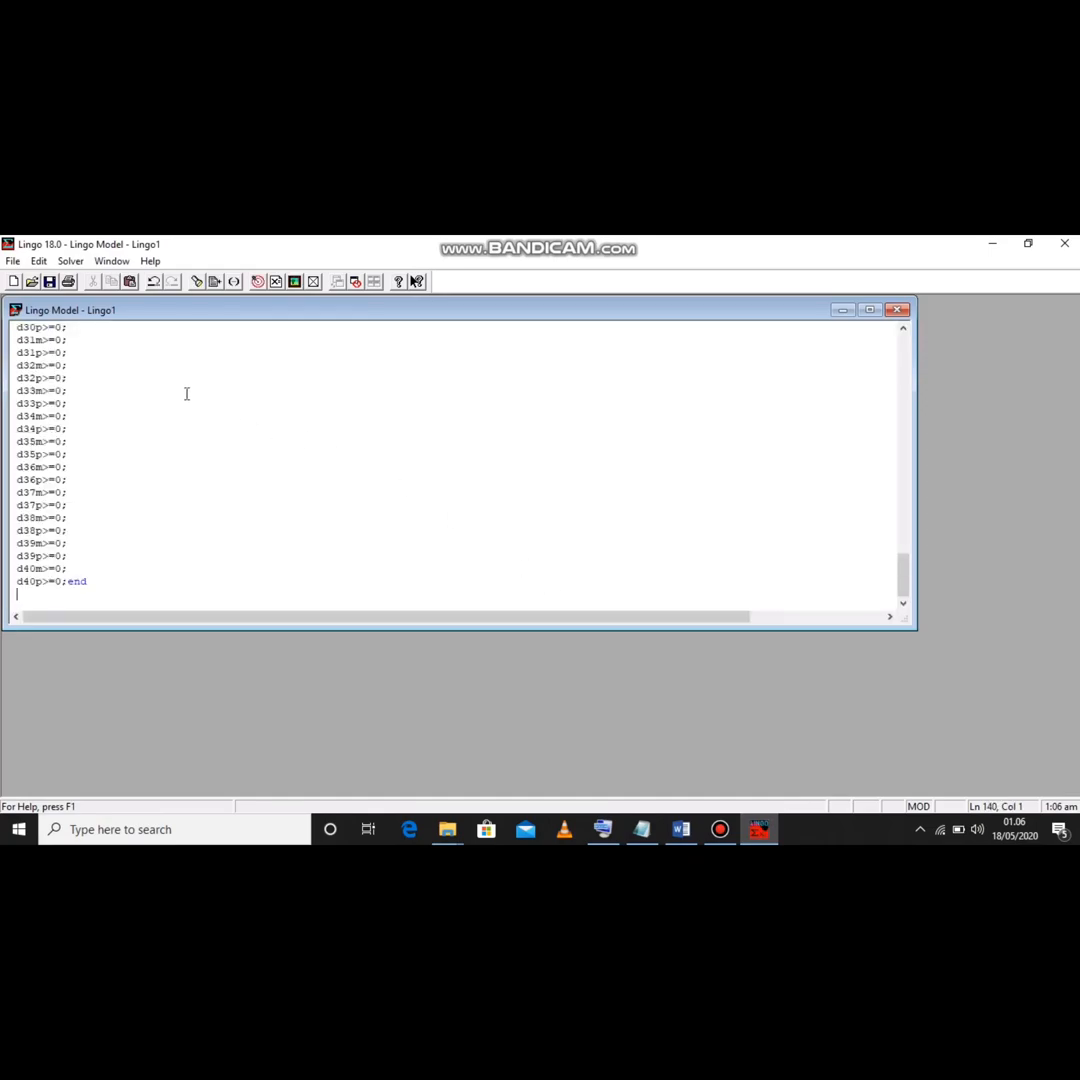
{"action": "left_click_drag", "start_coordinate": [903, 578], "coordinate": [903, 350]}
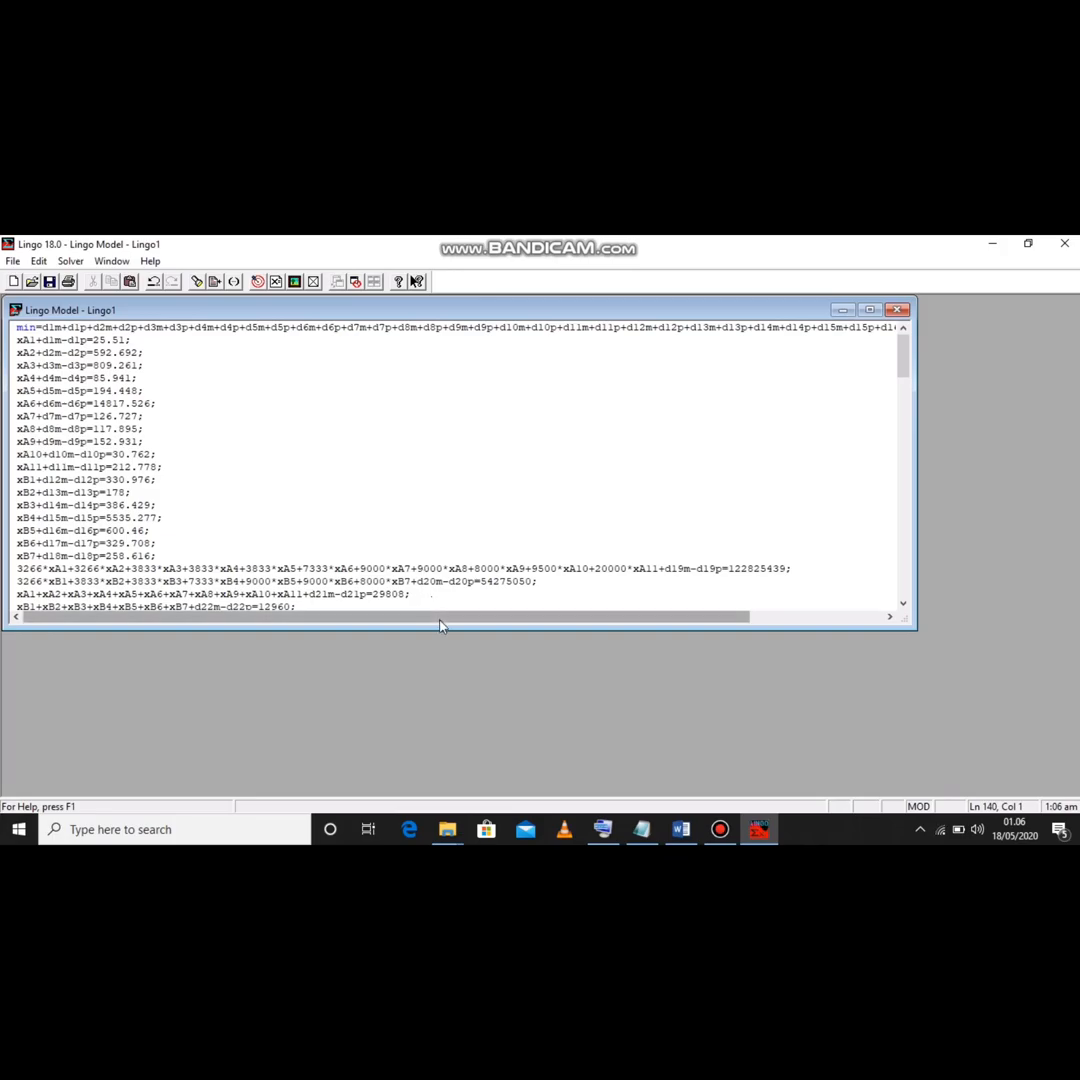
{"action": "left_click_drag", "start_coordinate": [441, 617], "coordinate": [576, 617]}
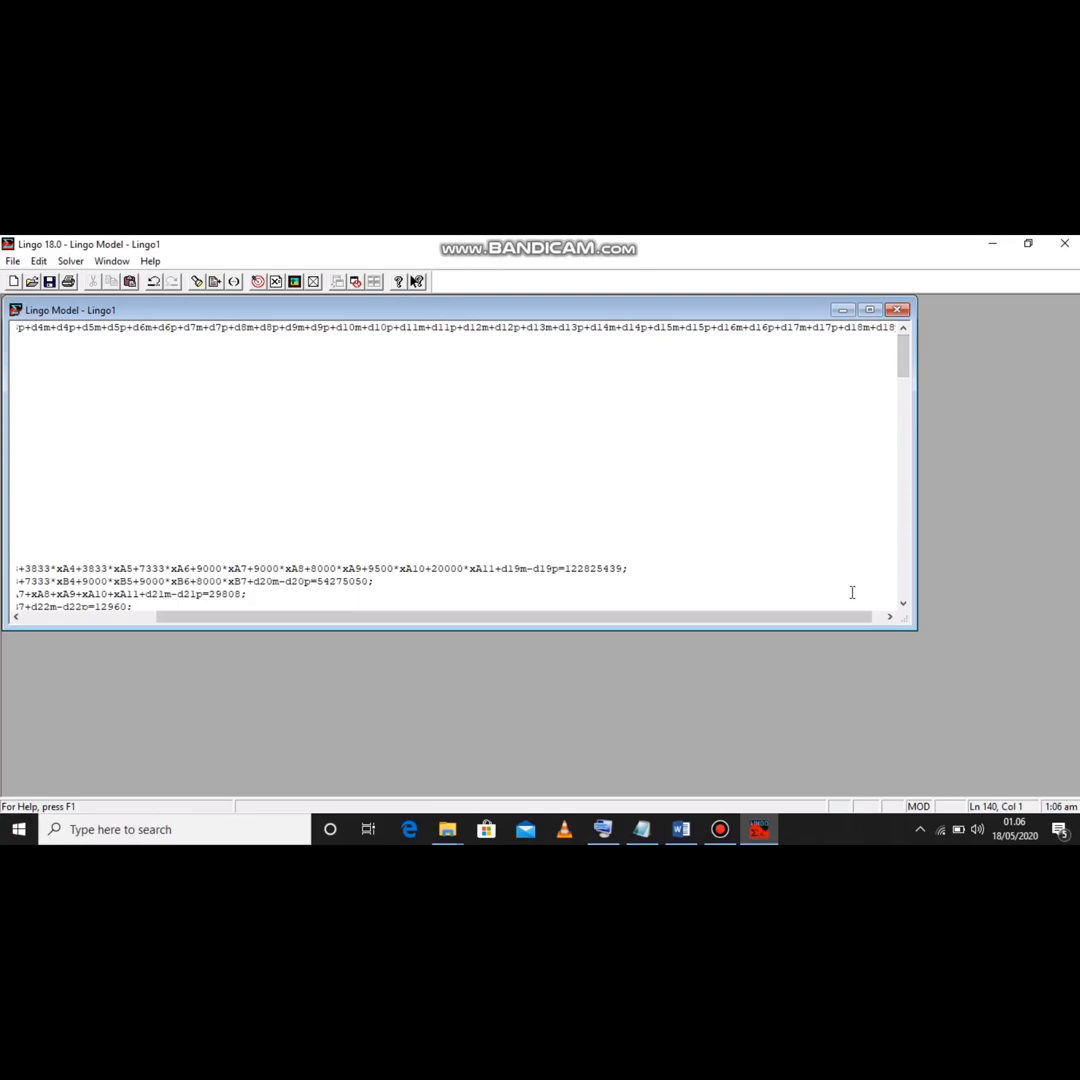
{"action": "left_click_drag", "start_coordinate": [850, 615], "coordinate": [568, 641]}
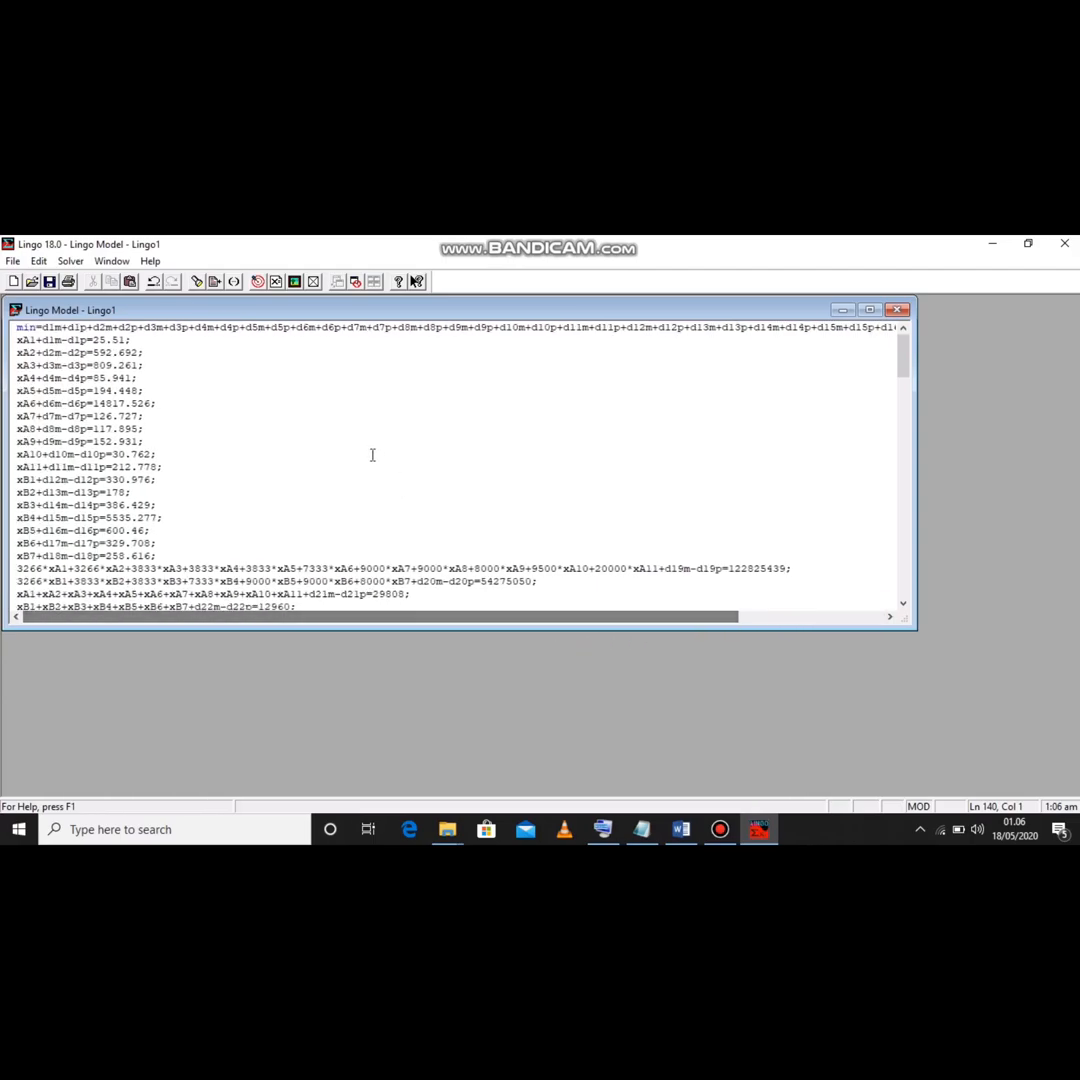
- Solve the first-priority model and examine the deviation variable values in its solution report
{"action": "left_click", "coordinate": [70, 262]}
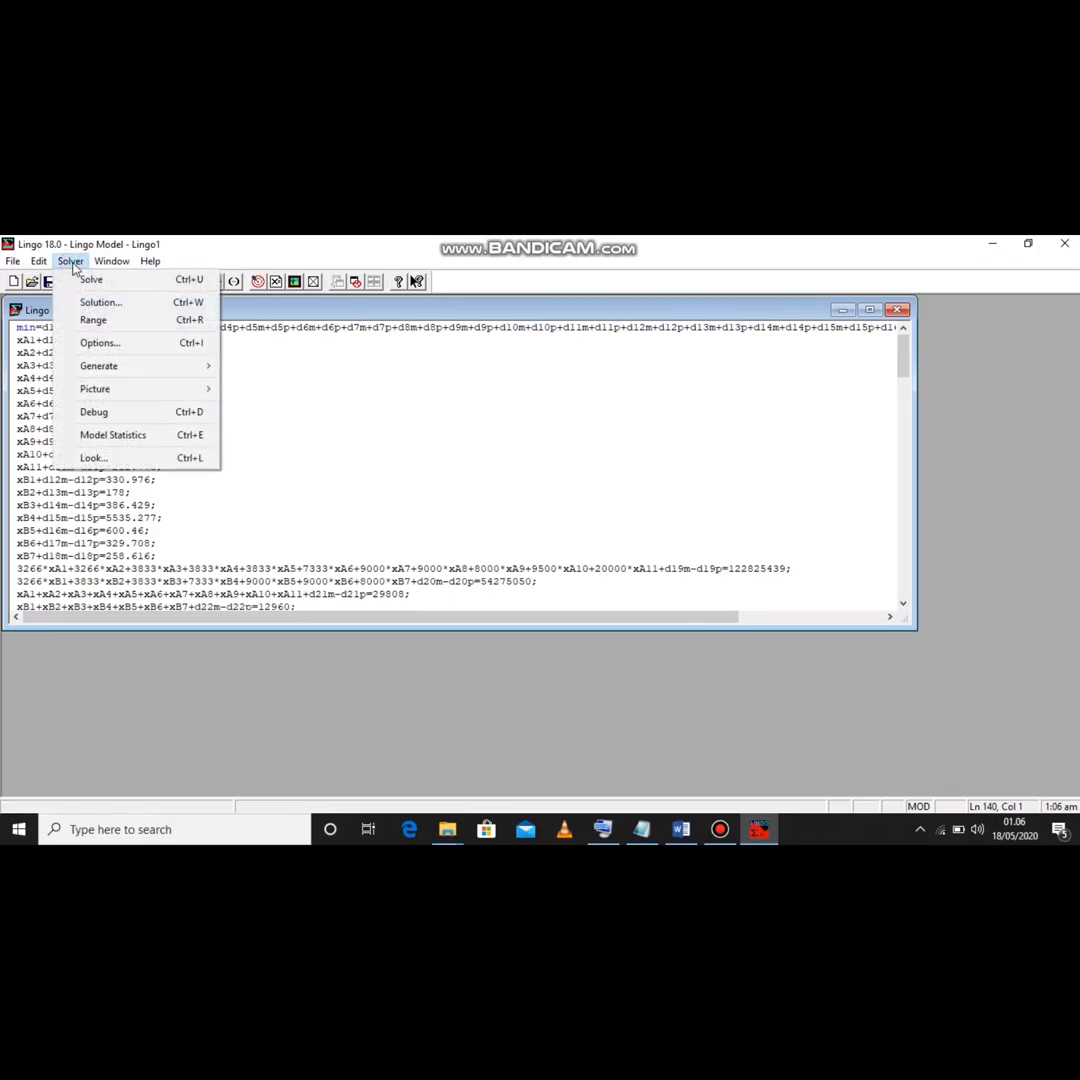
{"action": "left_click", "coordinate": [88, 280]}
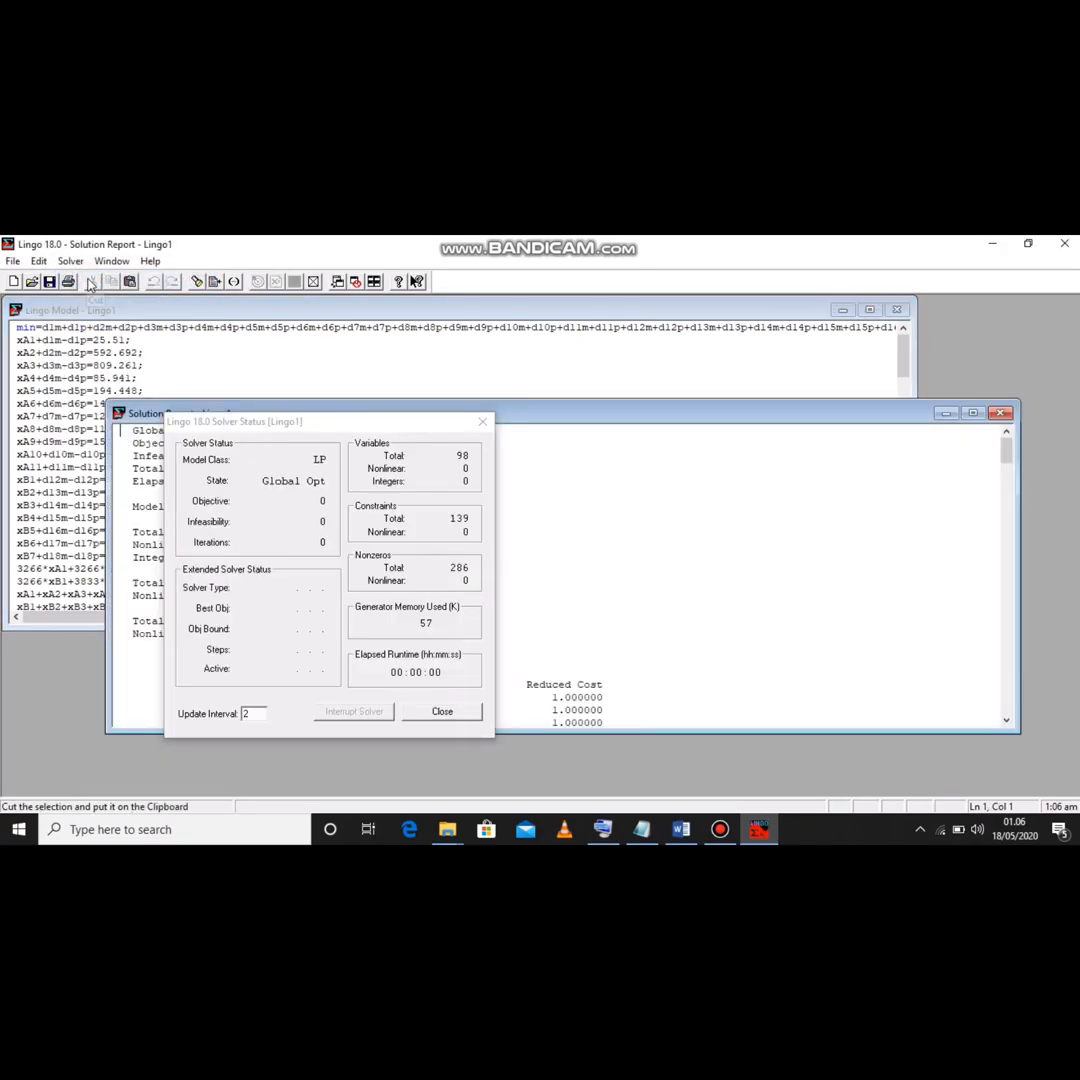
{"action": "left_click", "coordinate": [482, 421]}
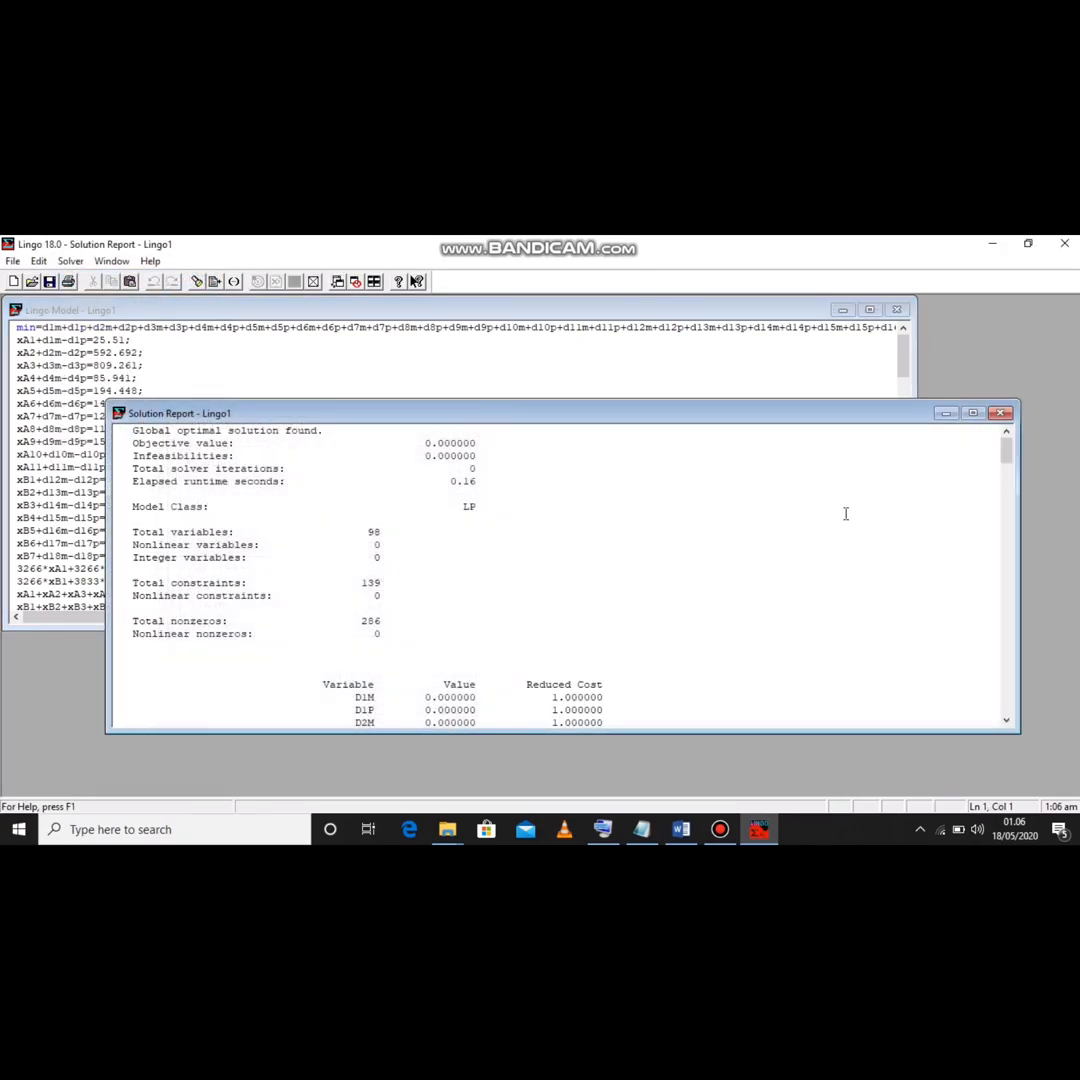
{"action": "mouse_move", "coordinate": [1006, 450]}
{"action": "left_mouse_down"}
{"action": "mouse_move", "coordinate": [1011, 494]}
{"action": "mouse_move", "coordinate": [1011, 466]}
{"action": "left_mouse_up"}
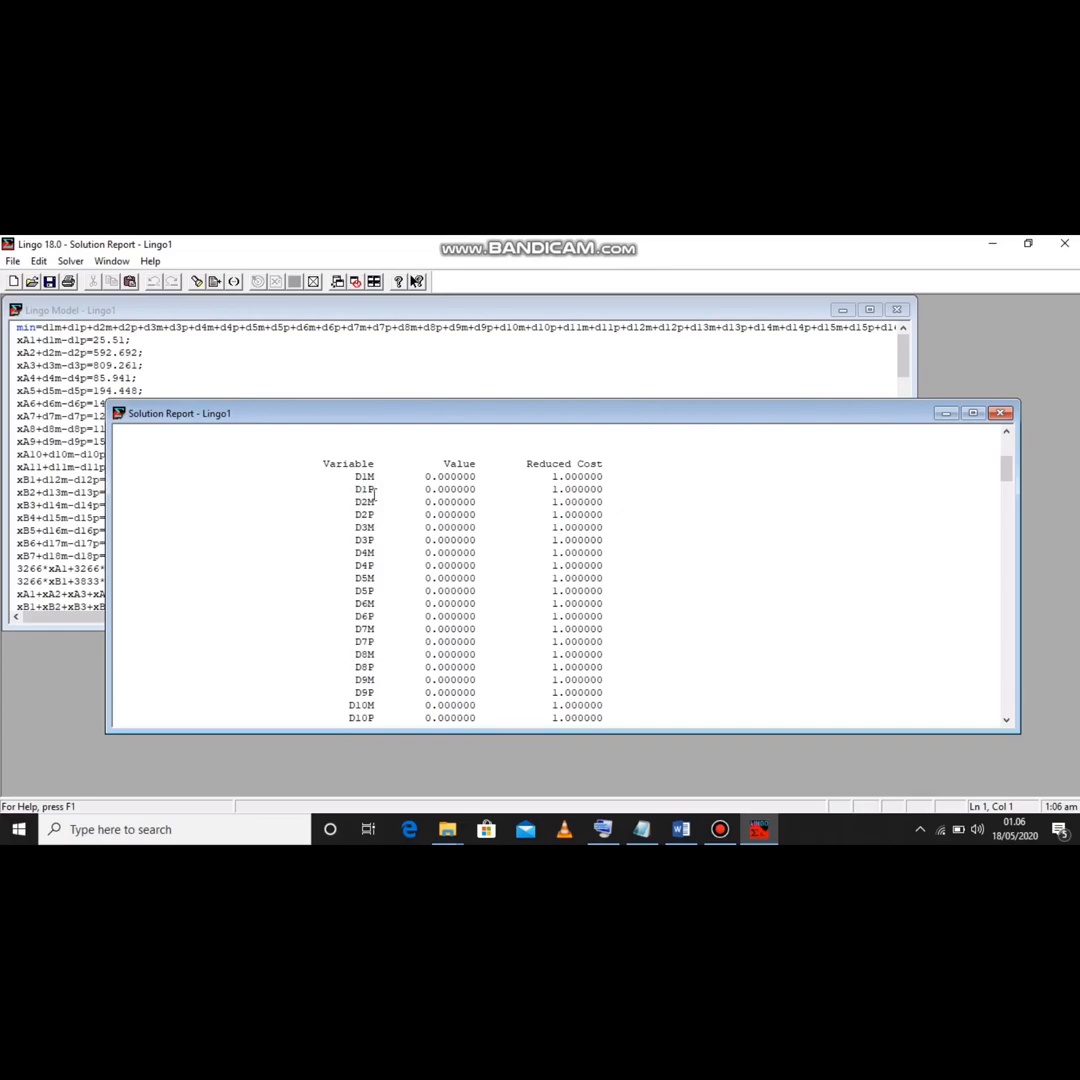
{"action": "left_click_drag", "start_coordinate": [1008, 470], "coordinate": [1010, 500]}
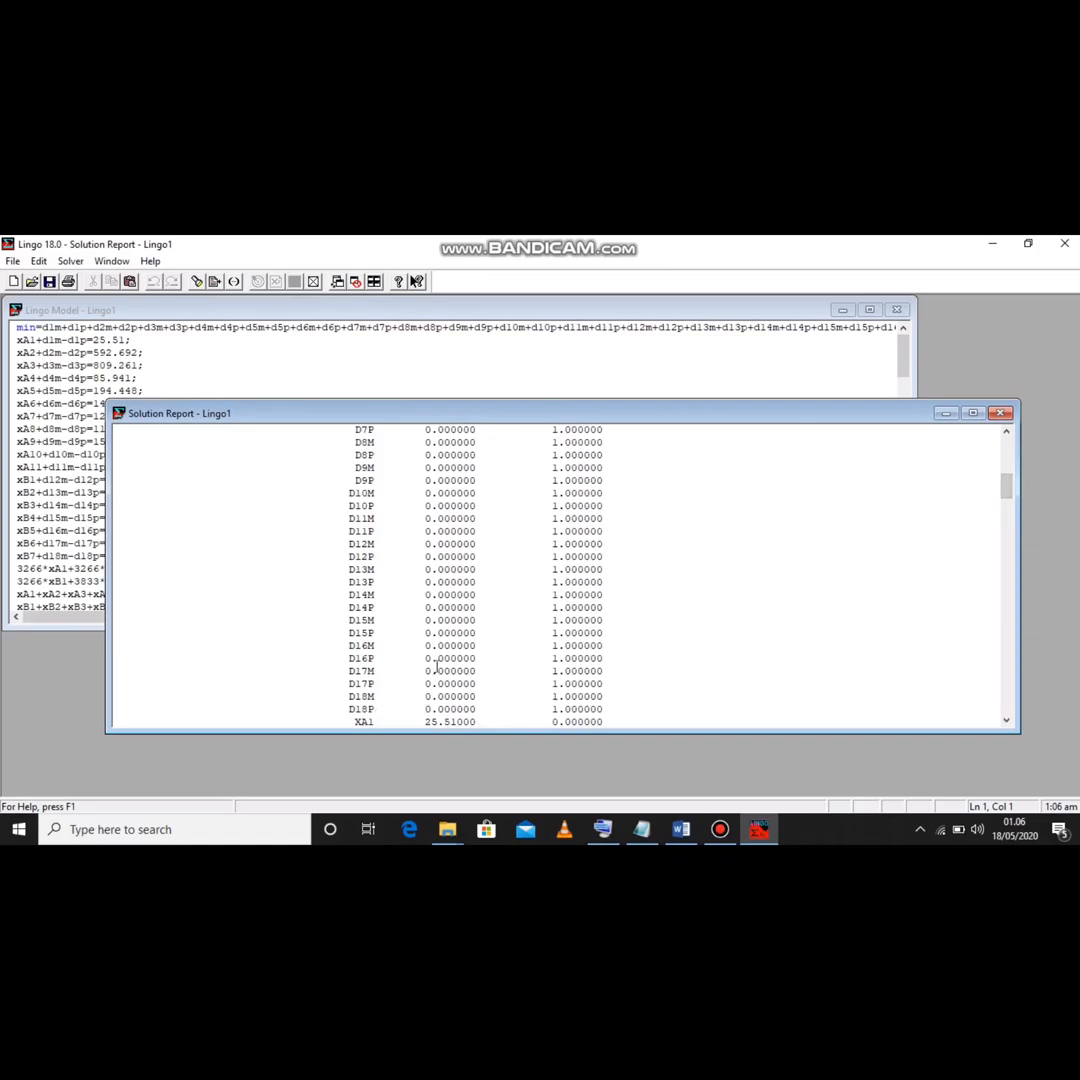
{"action": "left_click_drag", "start_coordinate": [1006, 494], "coordinate": [1006, 483]}
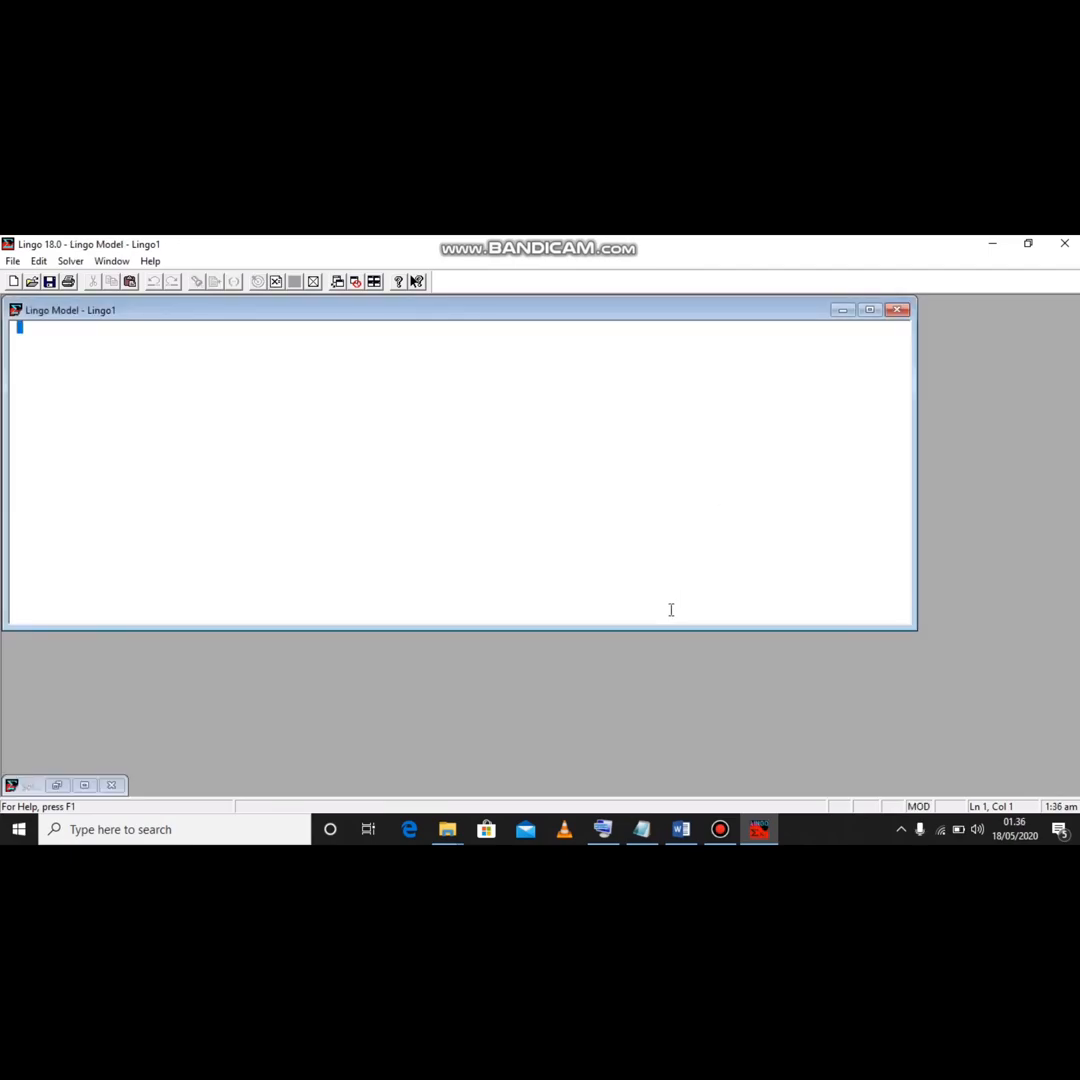
- Copy the full script under "Lampiran 9. Skrip Lingo Prioritas Kedua" from Word and paste it into the empty Lingo model
{"action": "left_click", "coordinate": [680, 829]}
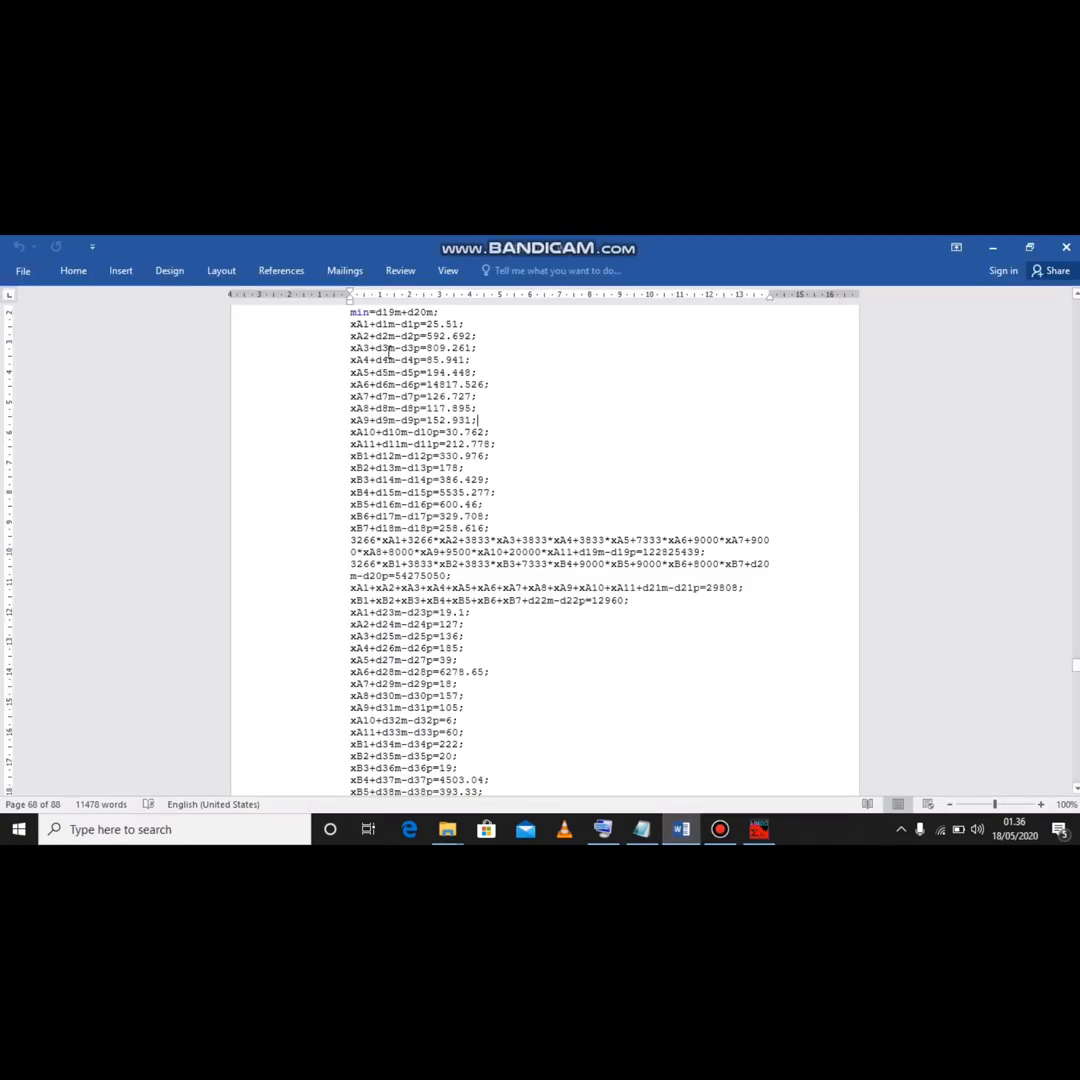
{"action": "scroll", "coordinate": [1076, 666], "scroll_direction": "up", "scroll_amount": 5}
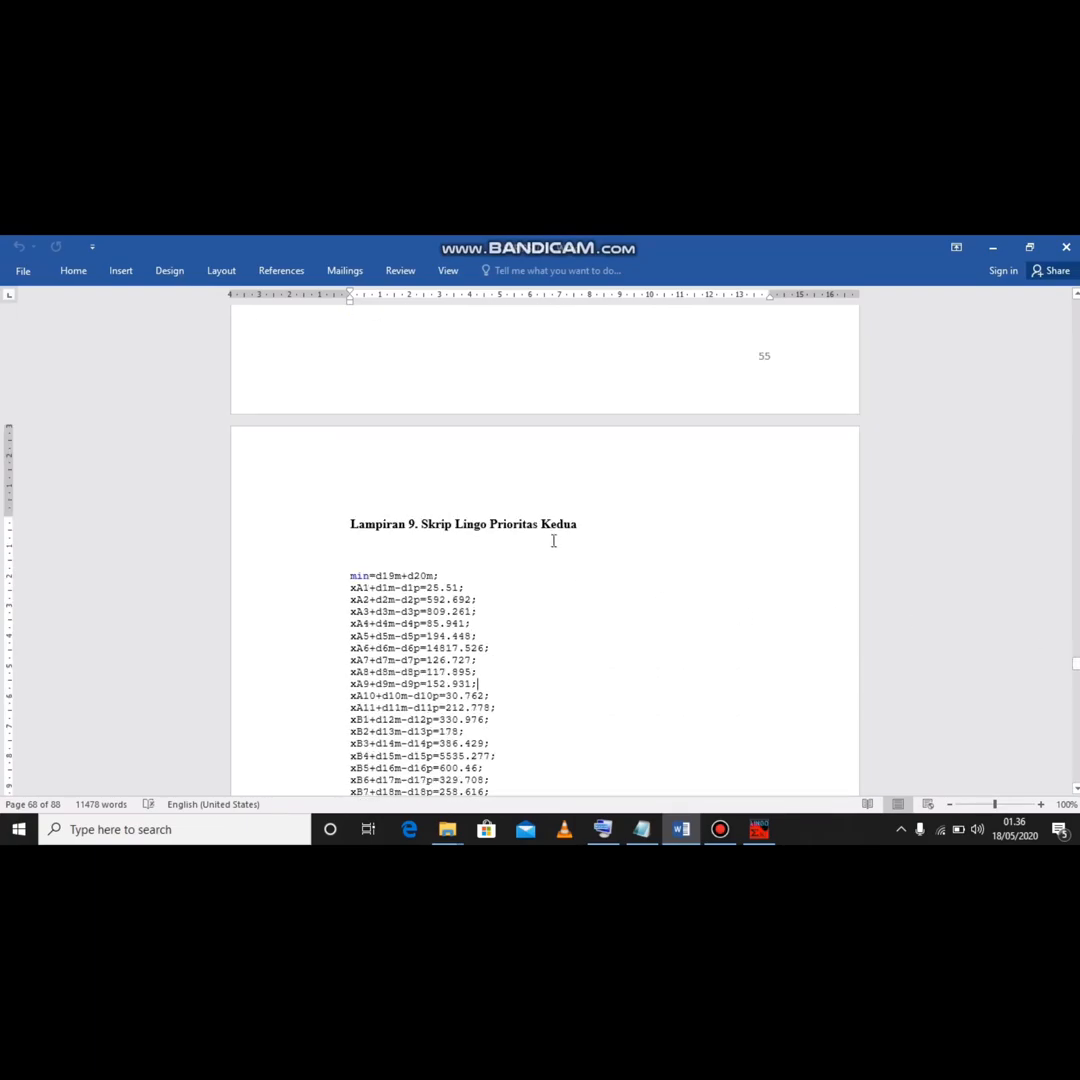
{"action": "left_click", "coordinate": [349, 574]}
{"action": "left_click_drag", "start_coordinate": [381, 575], "coordinate": [431, 362]}
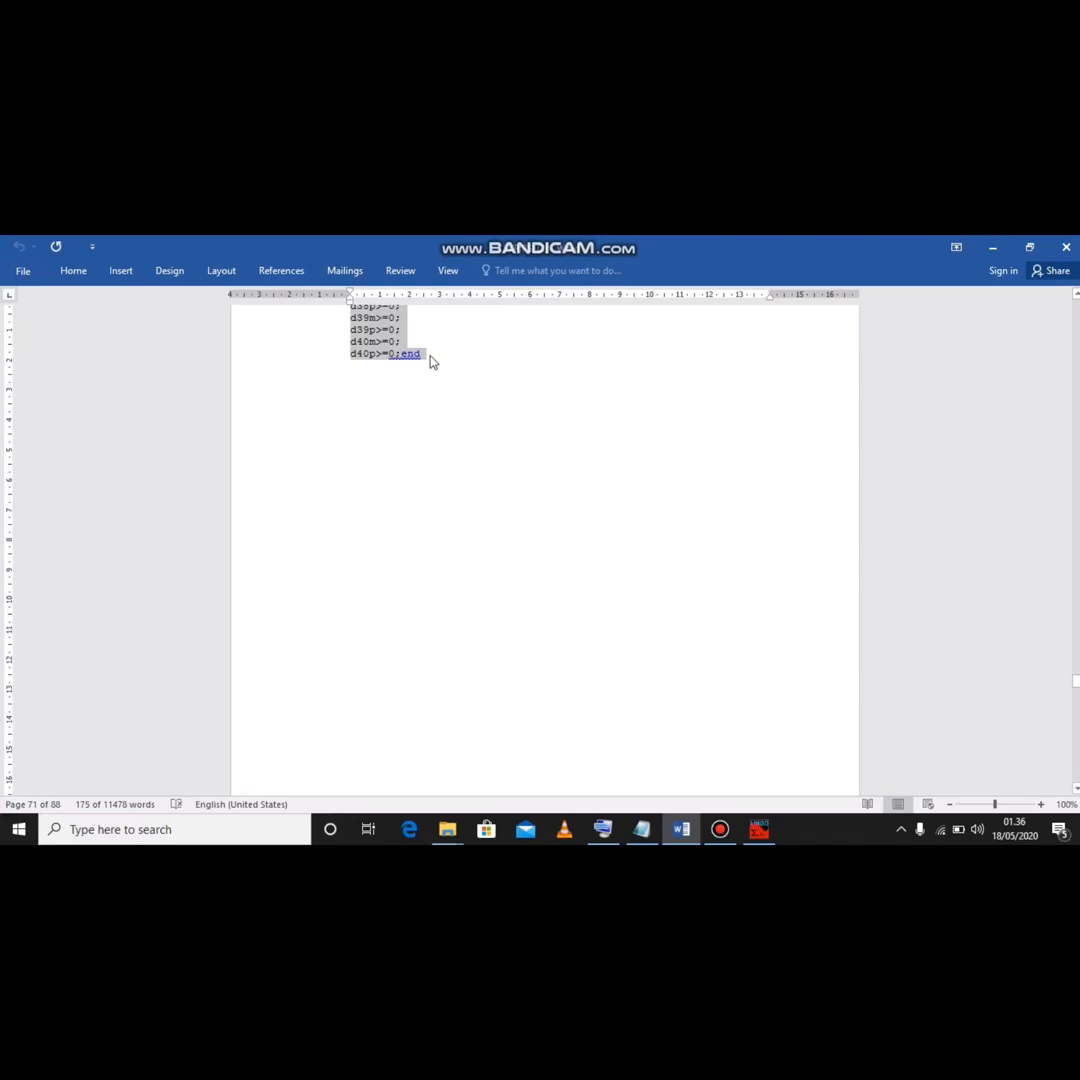
{"action": "left_click", "coordinate": [759, 829]}
{"action": "key", "text": "ctrl+v"}
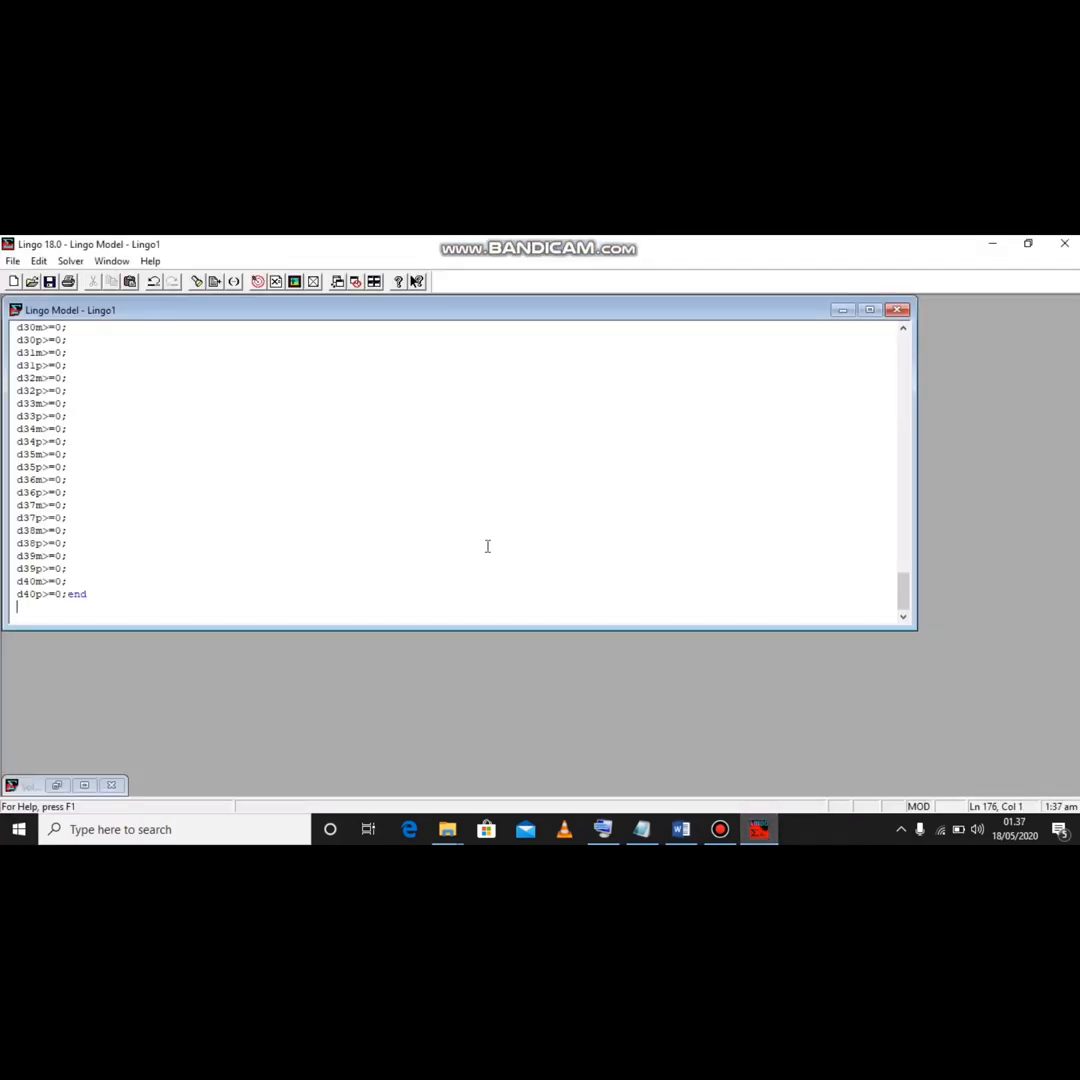
{"action": "left_click_drag", "start_coordinate": [904, 590], "coordinate": [903, 345]}
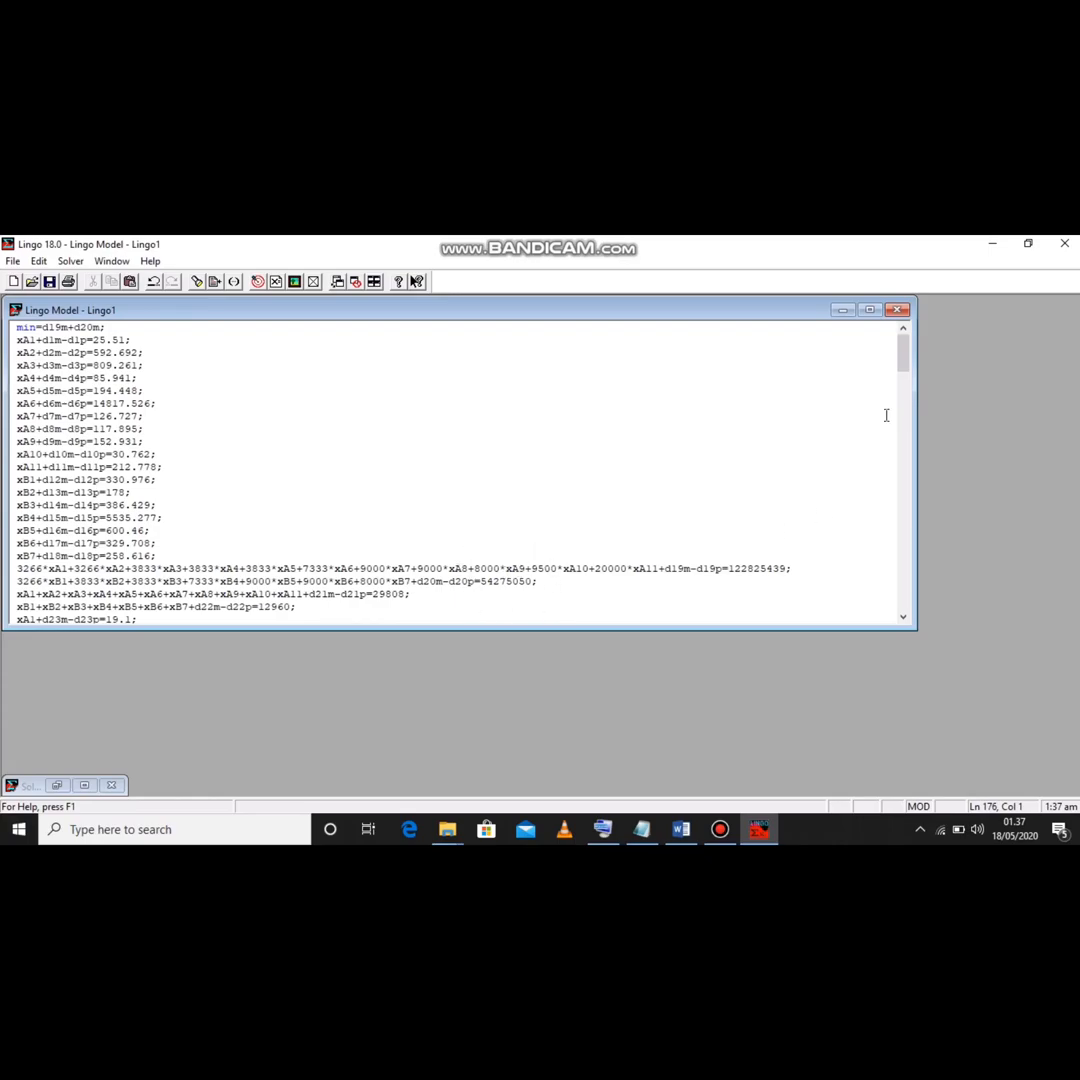
- Bring up the first-priority solution report, examine the values of D1M through D18P, and minimize the report
{"action": "key", "text": "ctrl+u"}
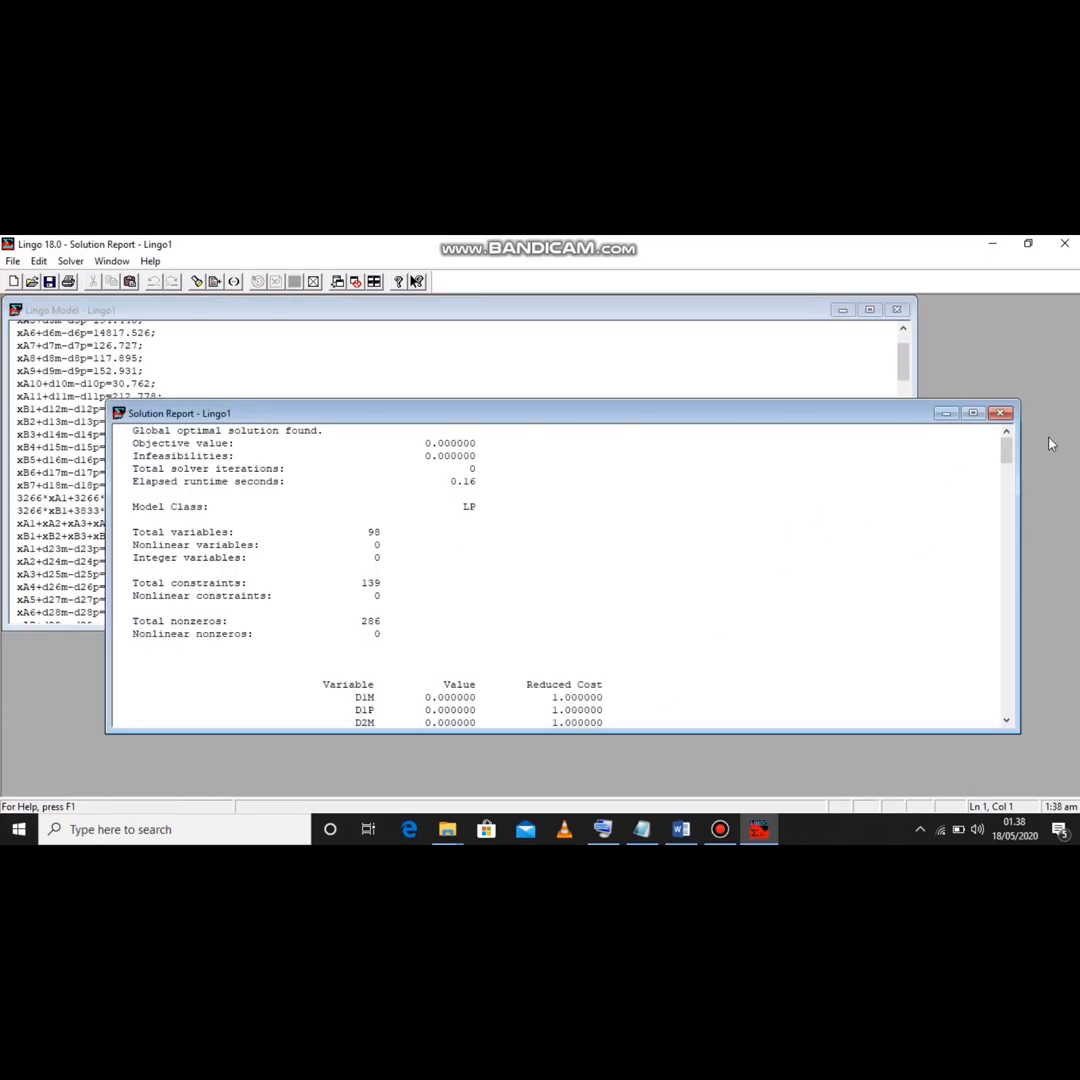
{"action": "scroll", "coordinate": [1004, 456], "scroll_direction": "down", "scroll_amount": 4}
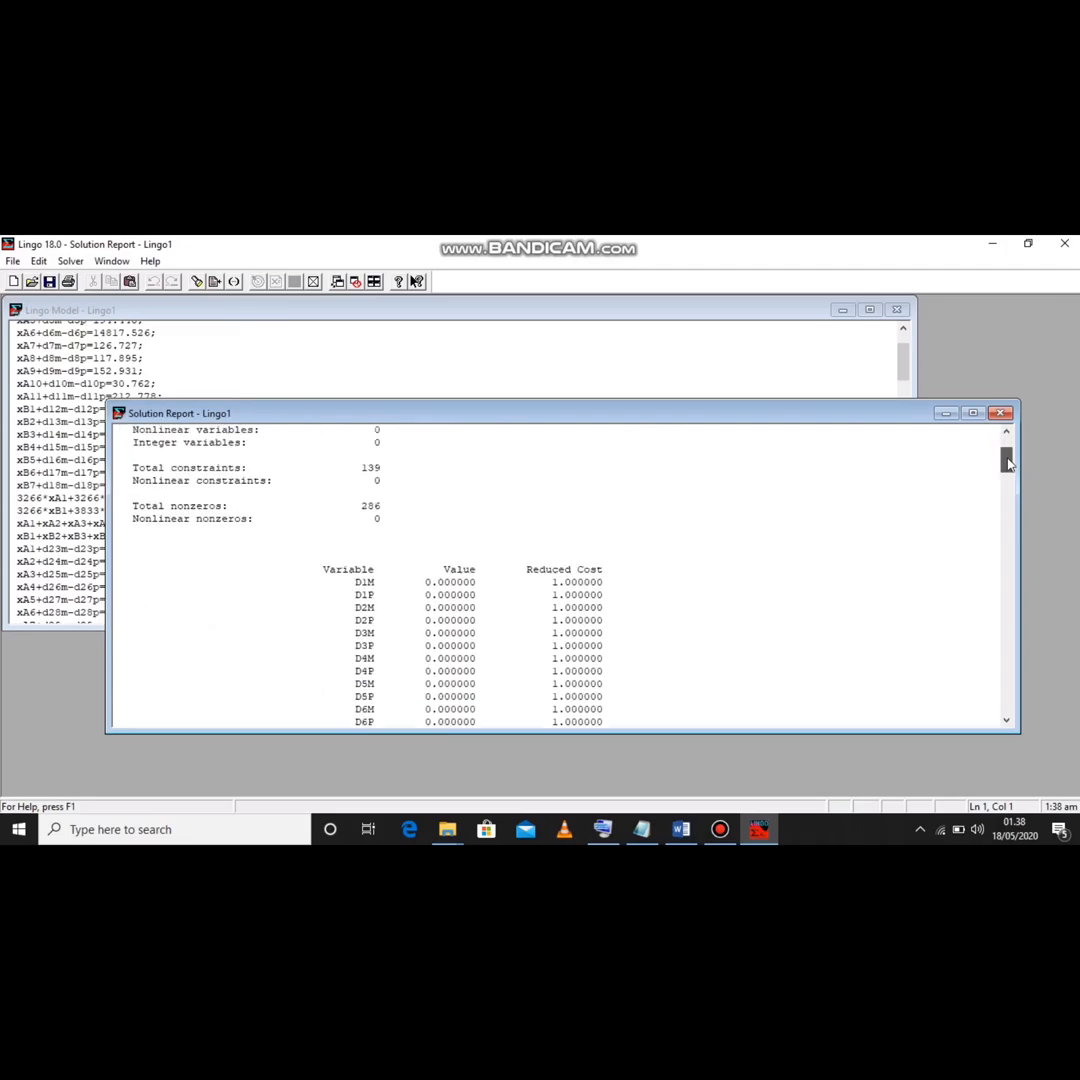
{"action": "scroll", "coordinate": [1007, 465], "scroll_direction": "down", "scroll_amount": 4}
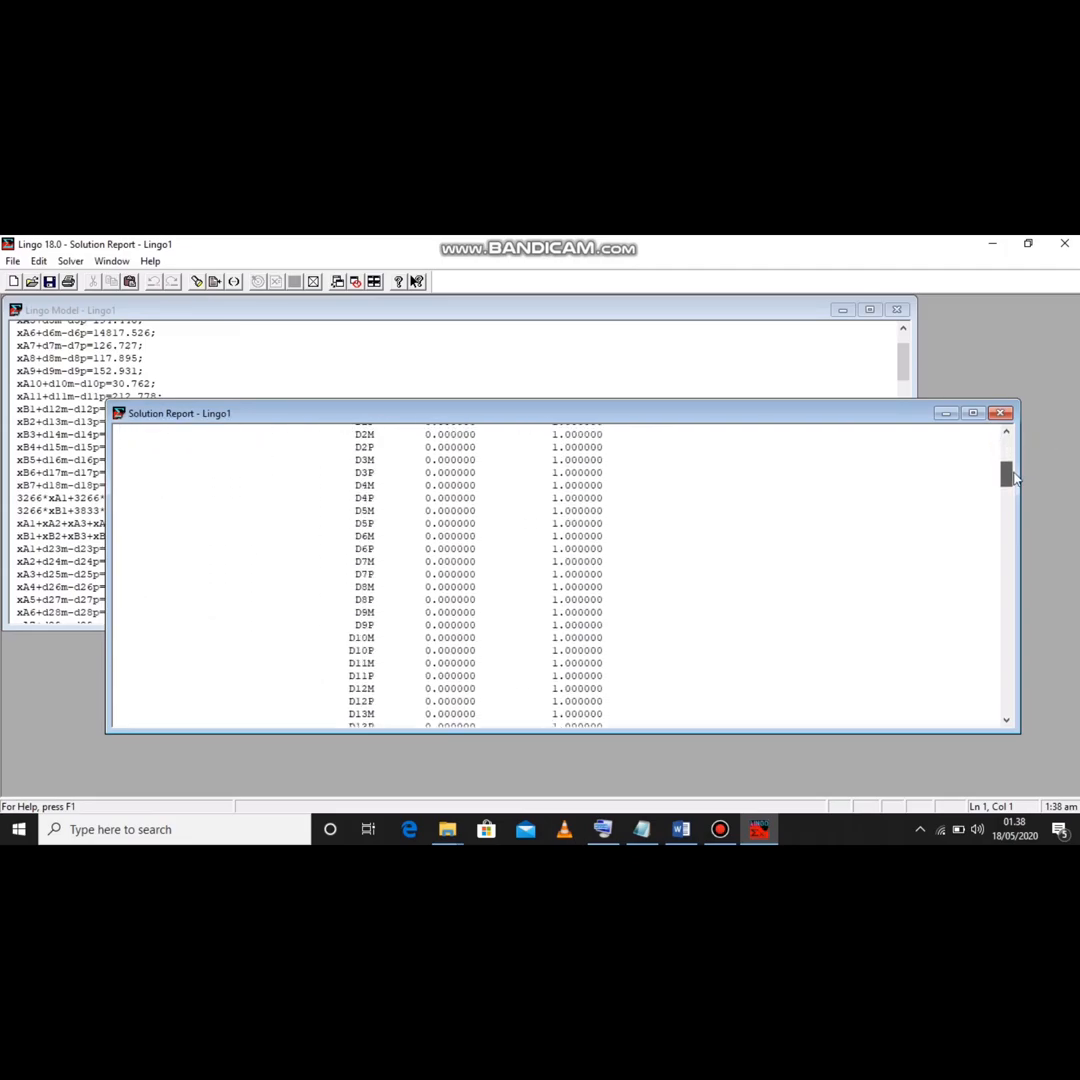
{"action": "left_click_drag", "start_coordinate": [1013, 481], "coordinate": [1010, 498]}
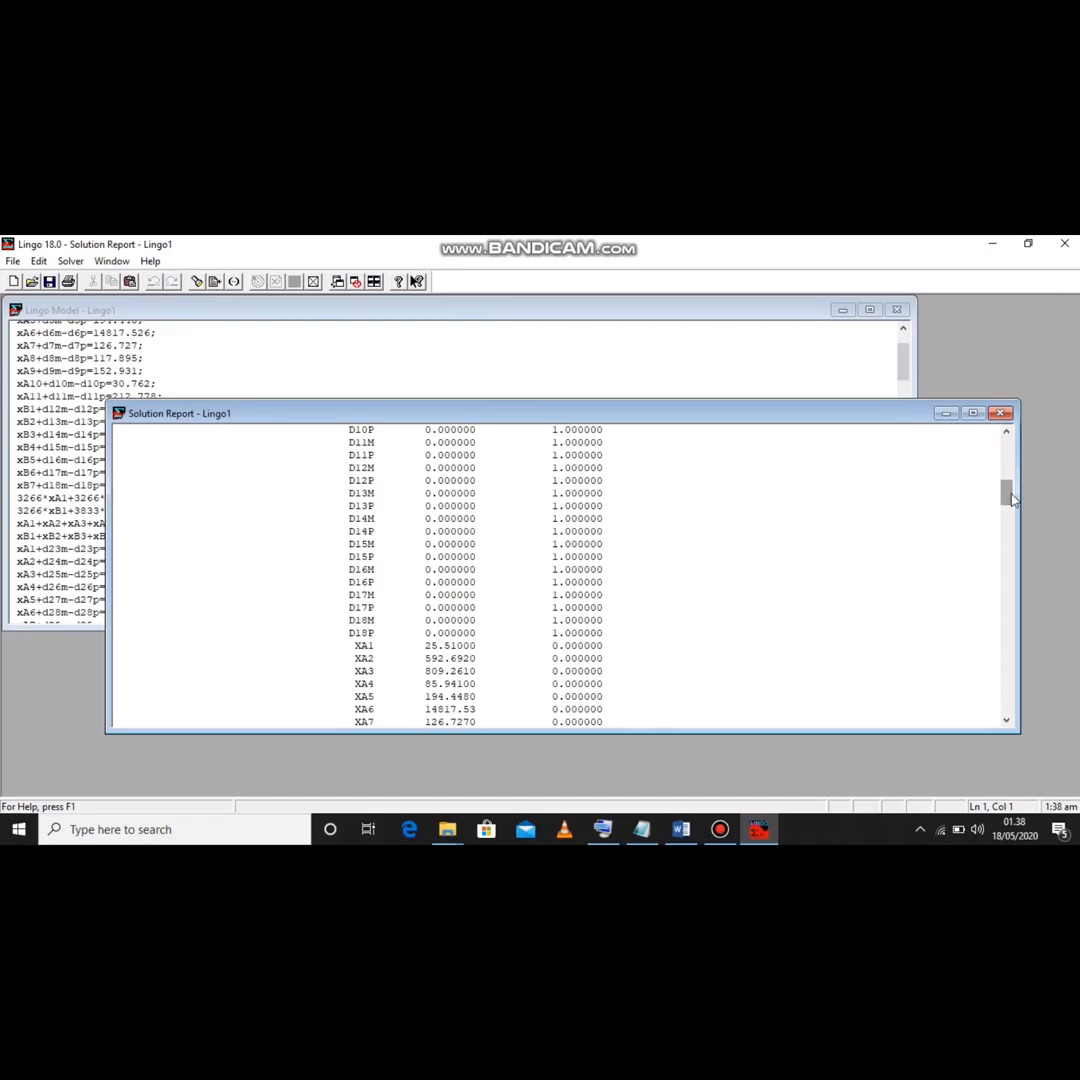
{"action": "left_click_drag", "start_coordinate": [1008, 494], "coordinate": [1008, 470]}
{"action": "left_click", "coordinate": [946, 413]}
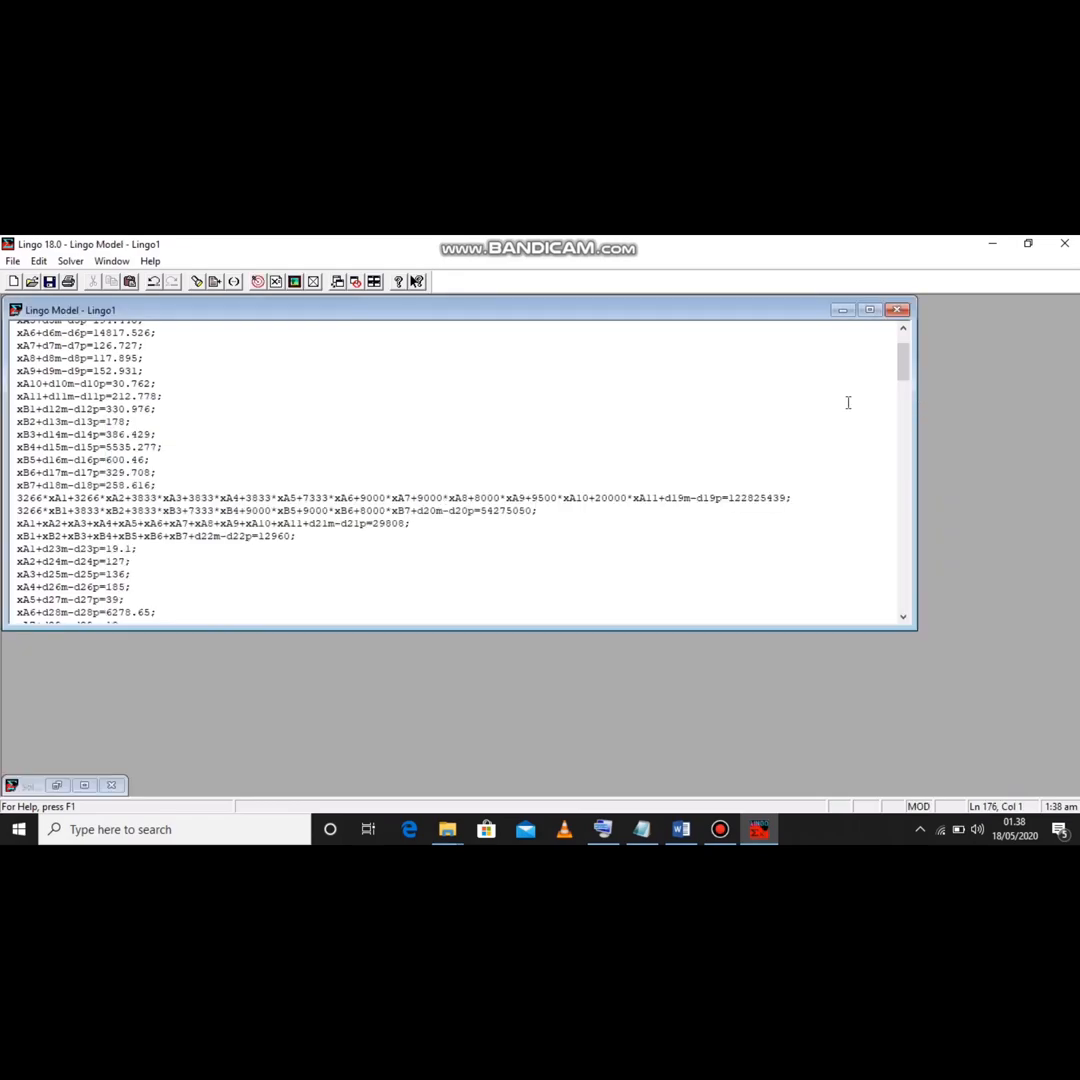
- Check the d1m to d18p zero constraints, then solve the second-priority model and view its solution report
{"action": "left_click_drag", "start_coordinate": [905, 374], "coordinate": [907, 418]}
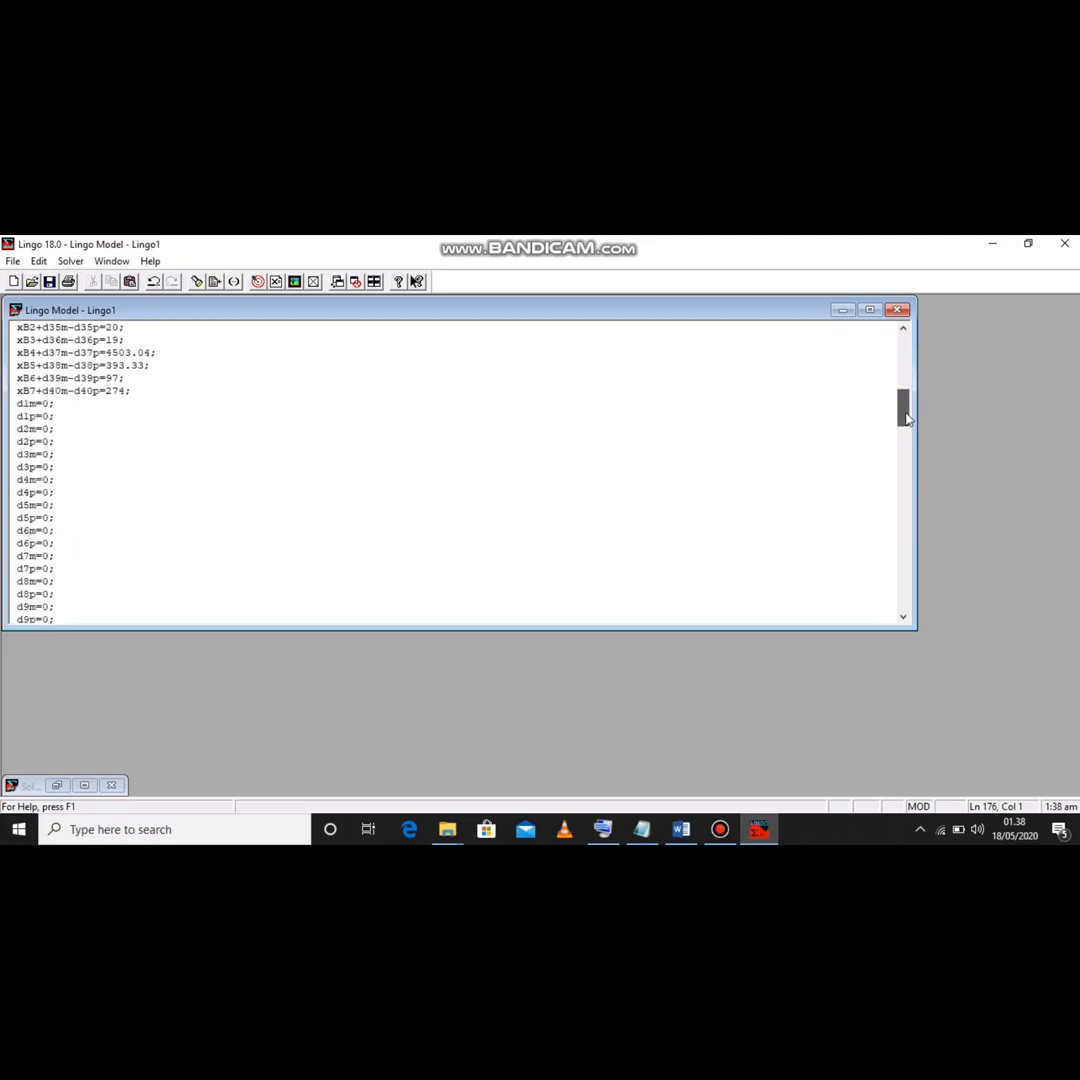
{"action": "scroll", "coordinate": [24, 490], "scroll_direction": "down", "scroll_amount": 8}
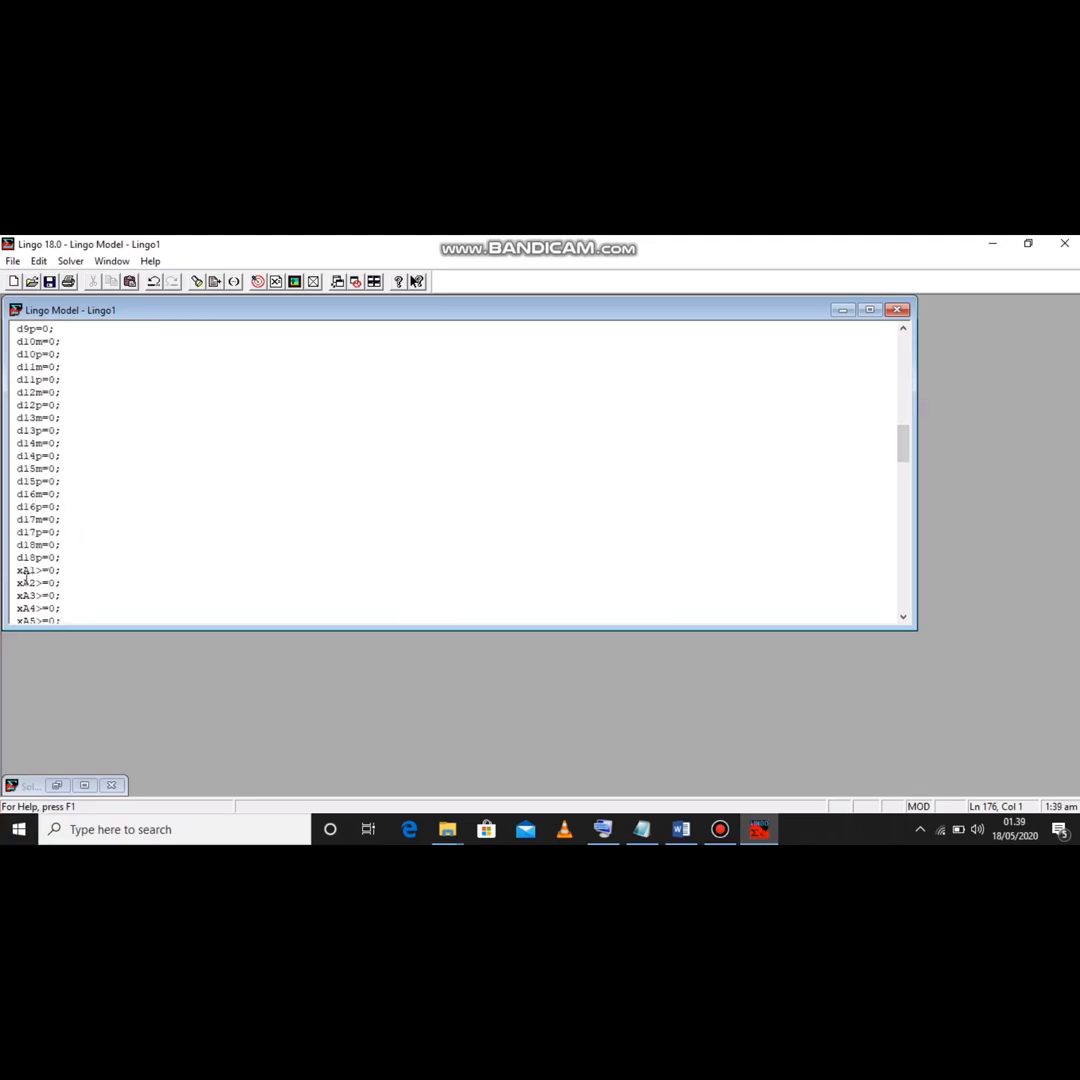
{"action": "scroll", "coordinate": [24, 574], "scroll_direction": "up", "scroll_amount": 10}
{"action": "left_click", "coordinate": [70, 261]}
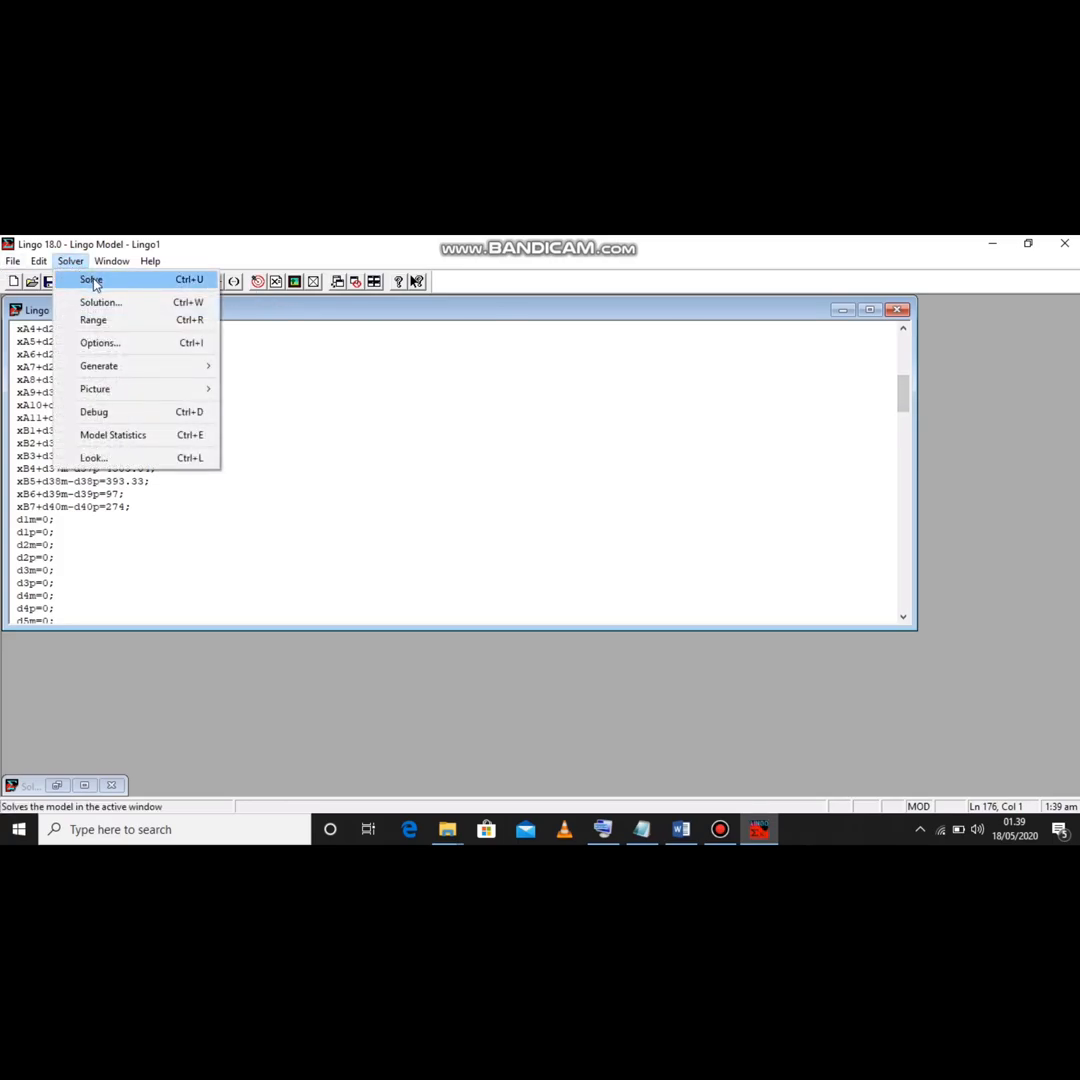
{"action": "left_click", "coordinate": [92, 282]}
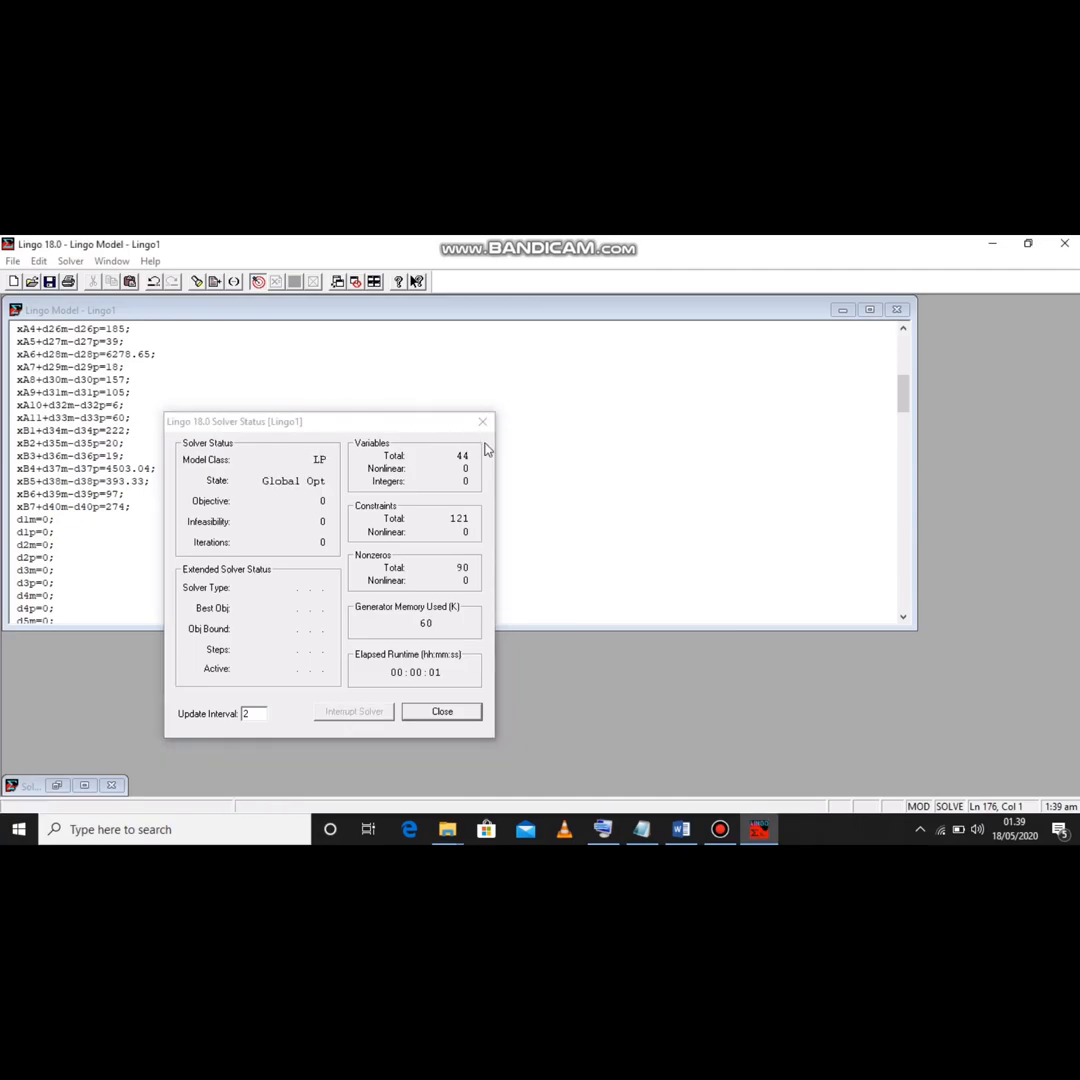
{"action": "left_click", "coordinate": [482, 421]}
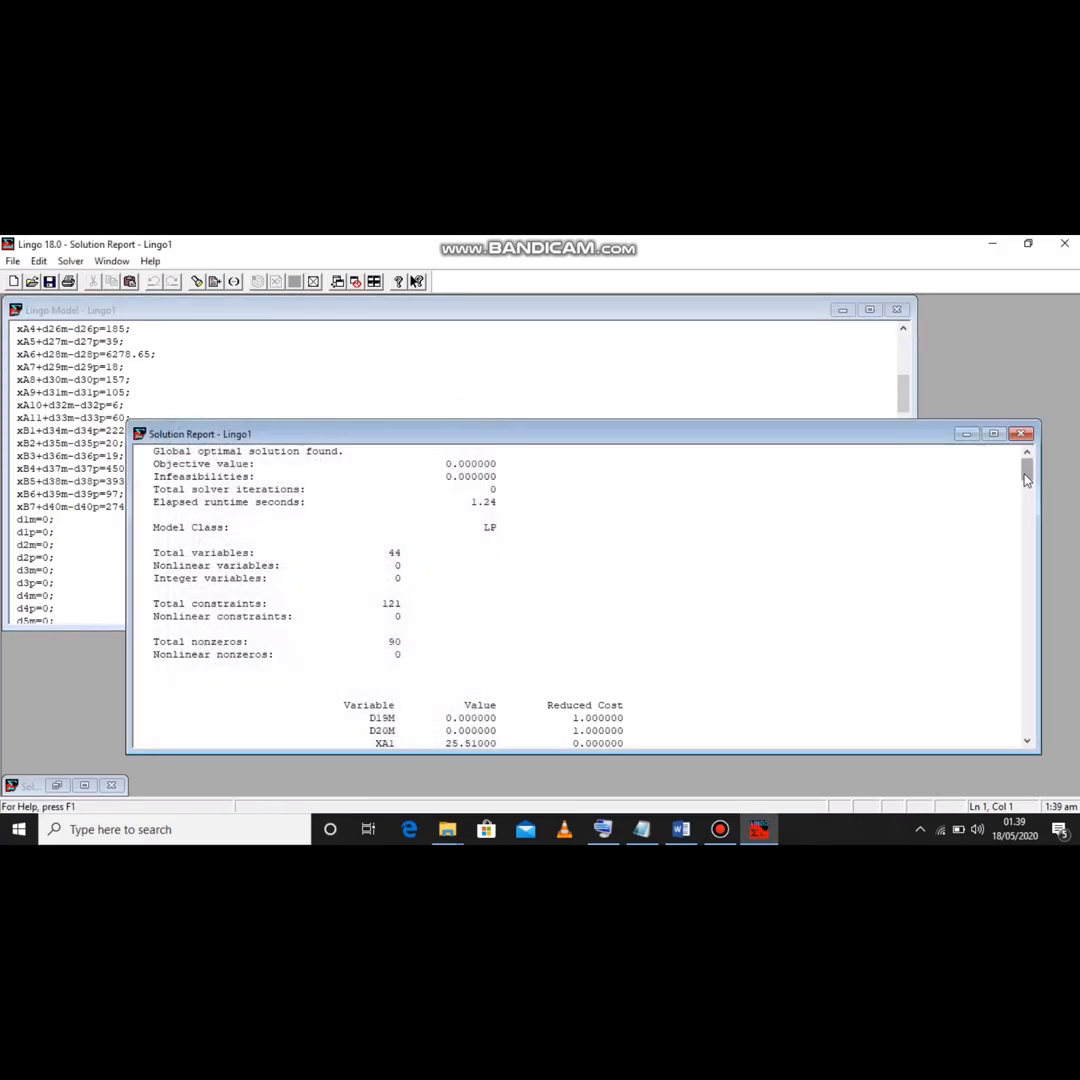
{"action": "left_click_drag", "start_coordinate": [1026, 478], "coordinate": [1027, 488]}
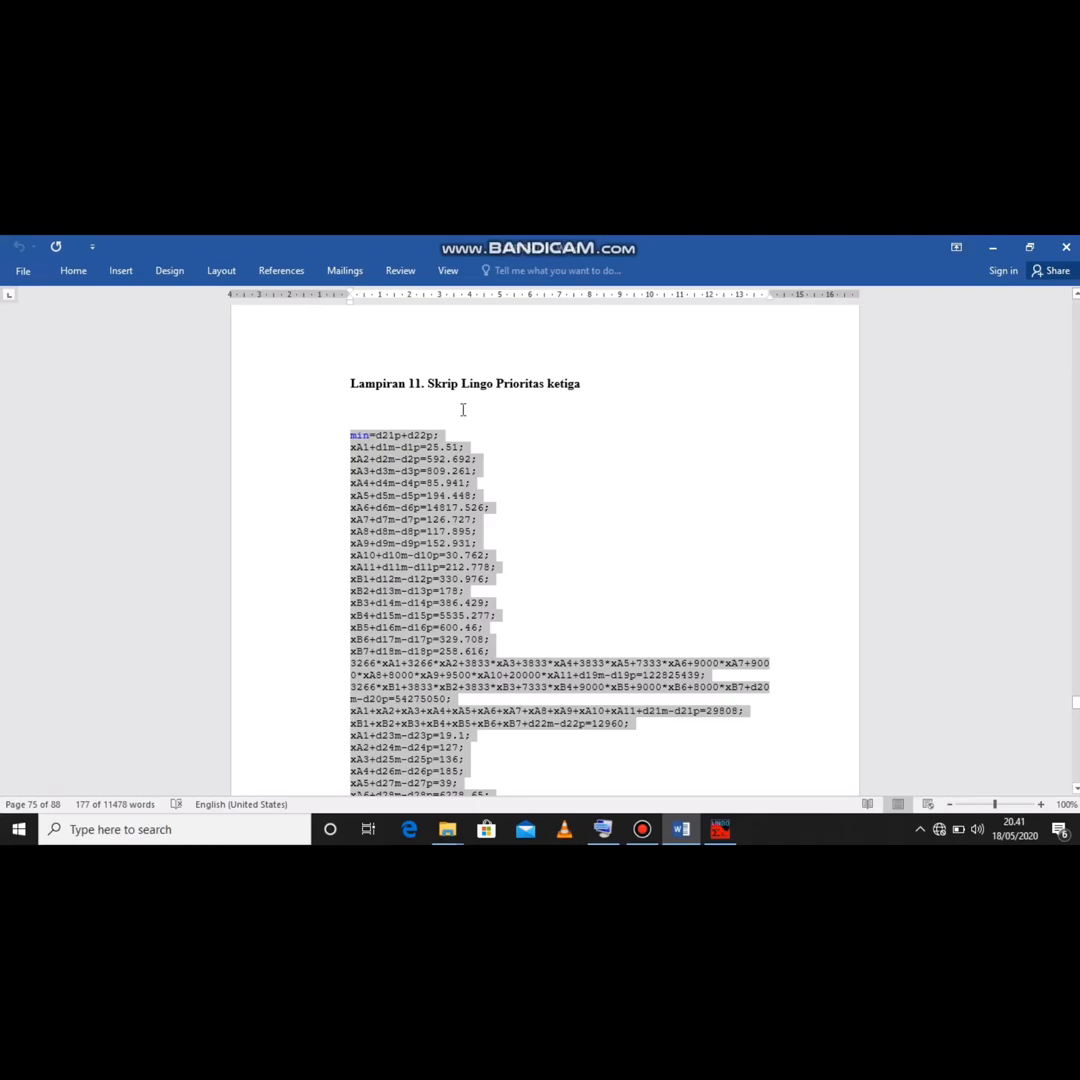
- Switch from Word to Lingo and paste the copied third-priority script with objective min=d21p+d22p into the empty model
{"action": "left_click", "coordinate": [722, 840]}
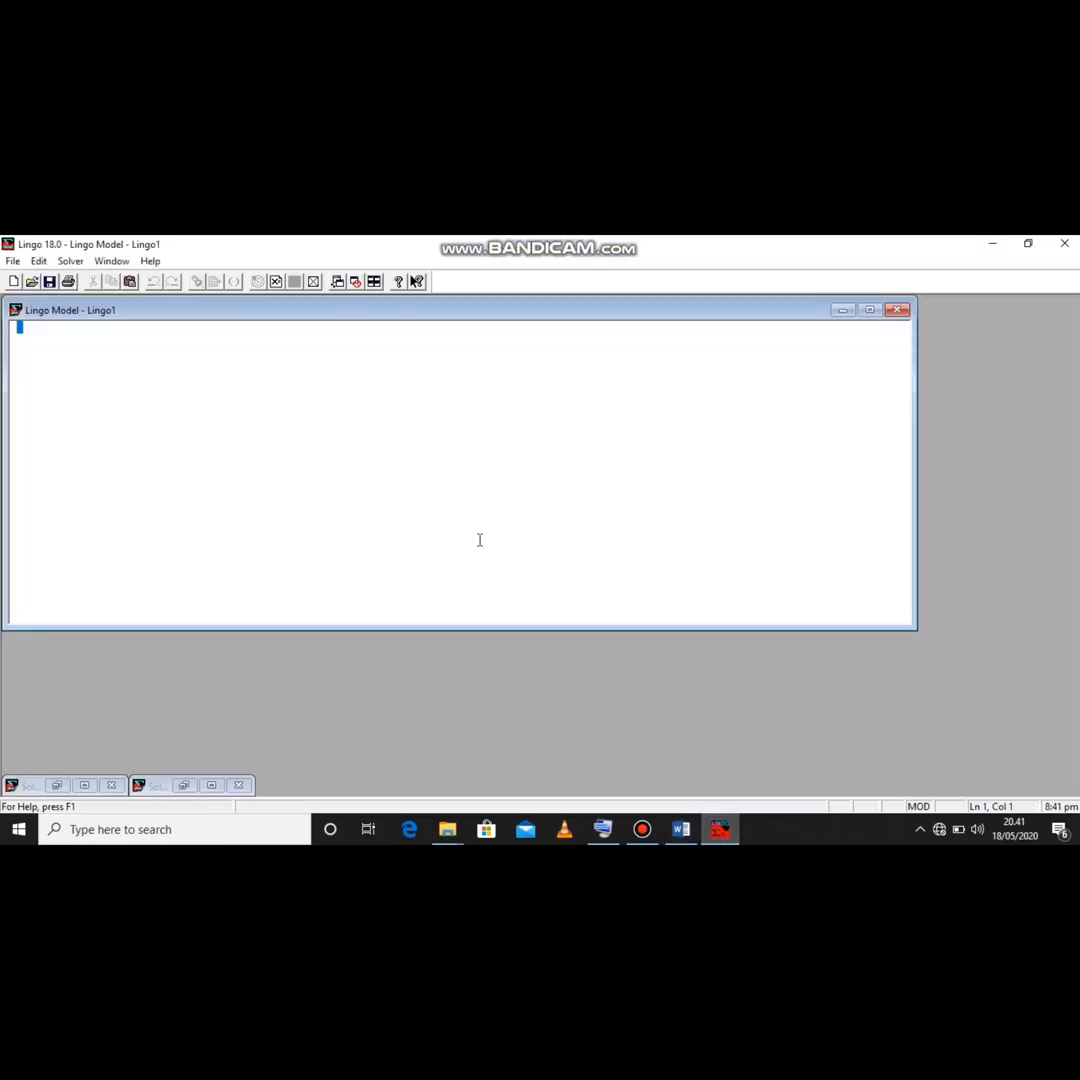
{"action": "key", "text": "ctrl+v"}
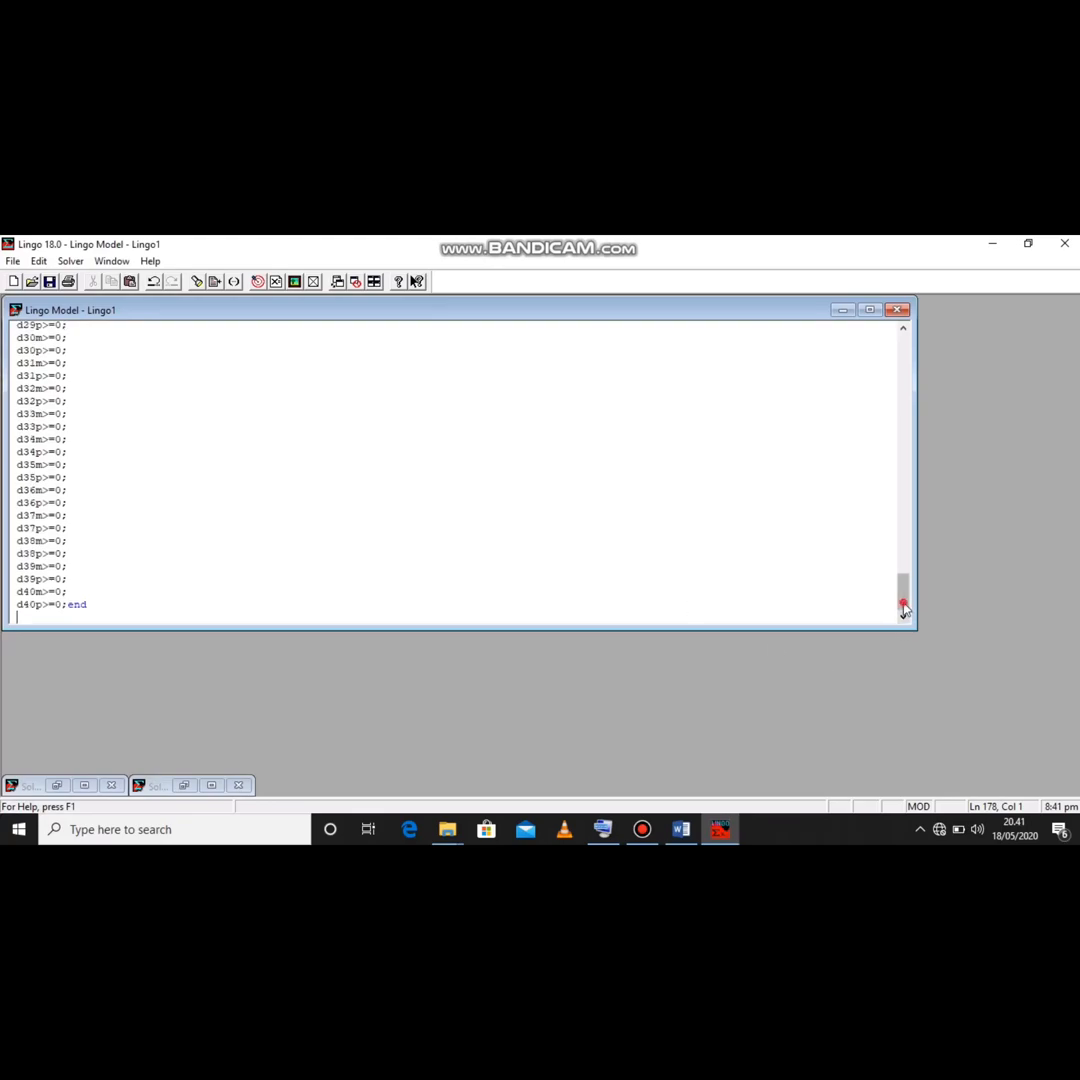
{"action": "left_click_drag", "start_coordinate": [904, 603], "coordinate": [870, 323]}
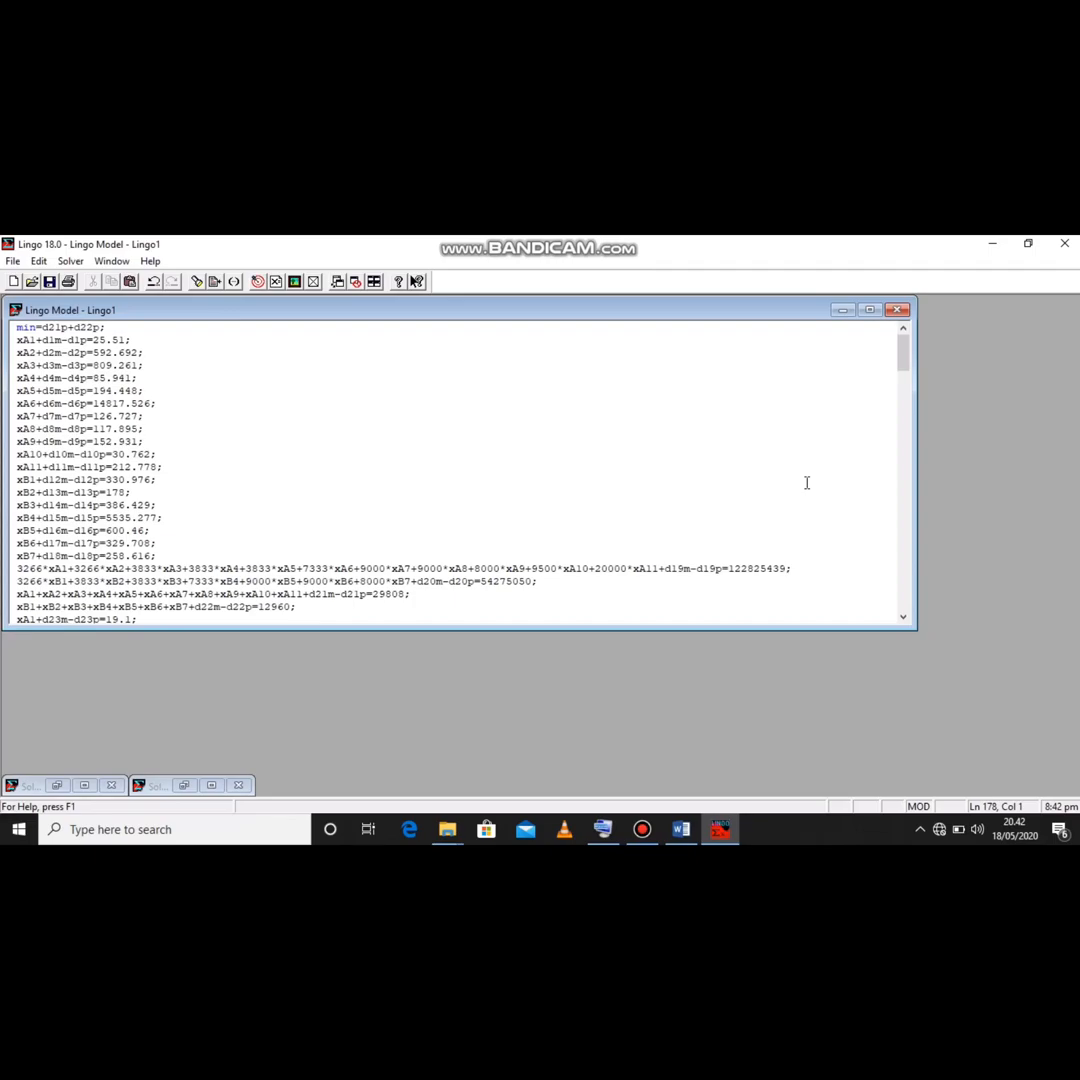
- Check the goal constraints and the zero constraints down to d20m, and solve the third-priority model
{"action": "scroll", "coordinate": [403, 552], "scroll_direction": "down", "scroll_amount": 1}
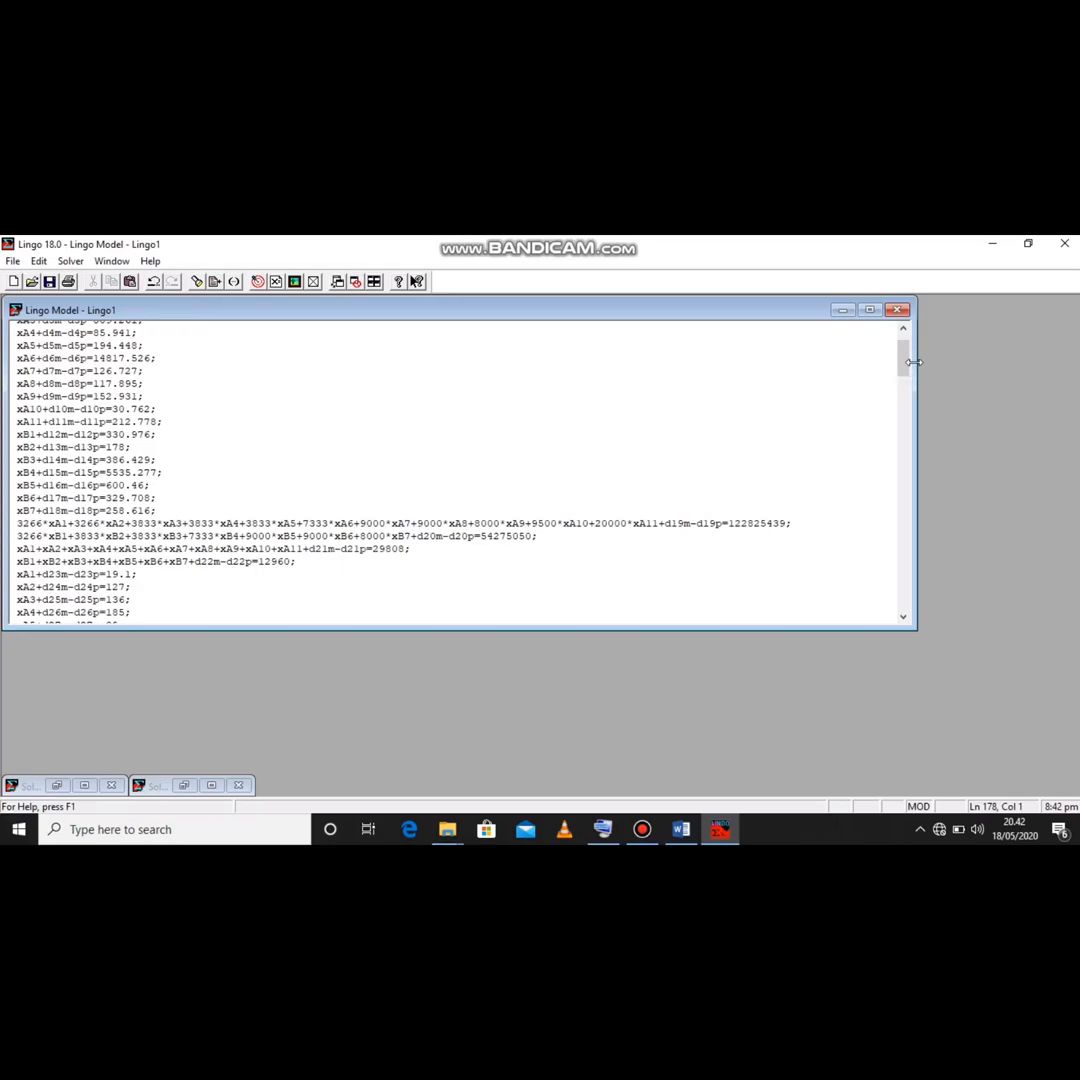
{"action": "left_click_drag", "start_coordinate": [908, 367], "coordinate": [913, 376]}
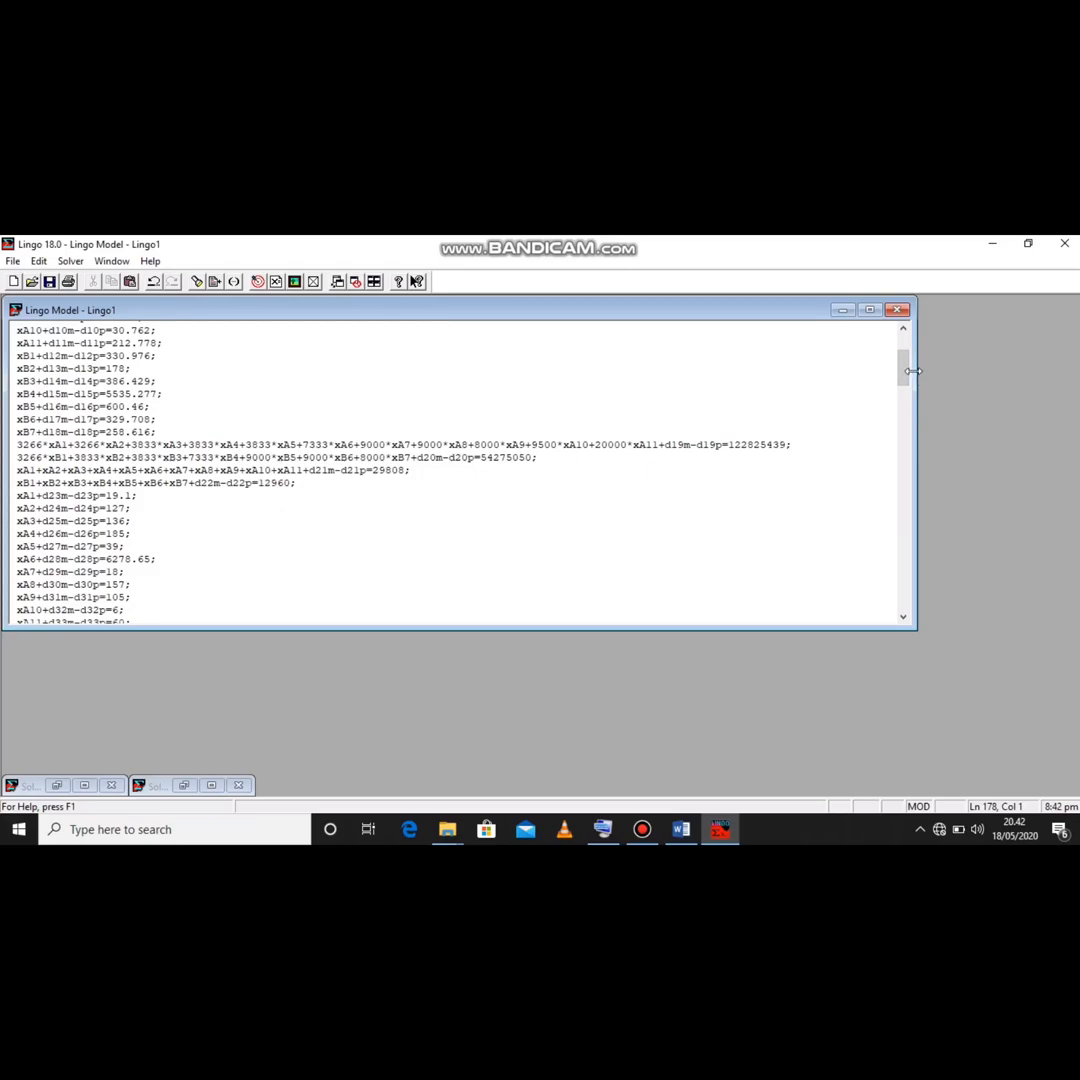
{"action": "left_click_drag", "start_coordinate": [906, 369], "coordinate": [925, 472]}
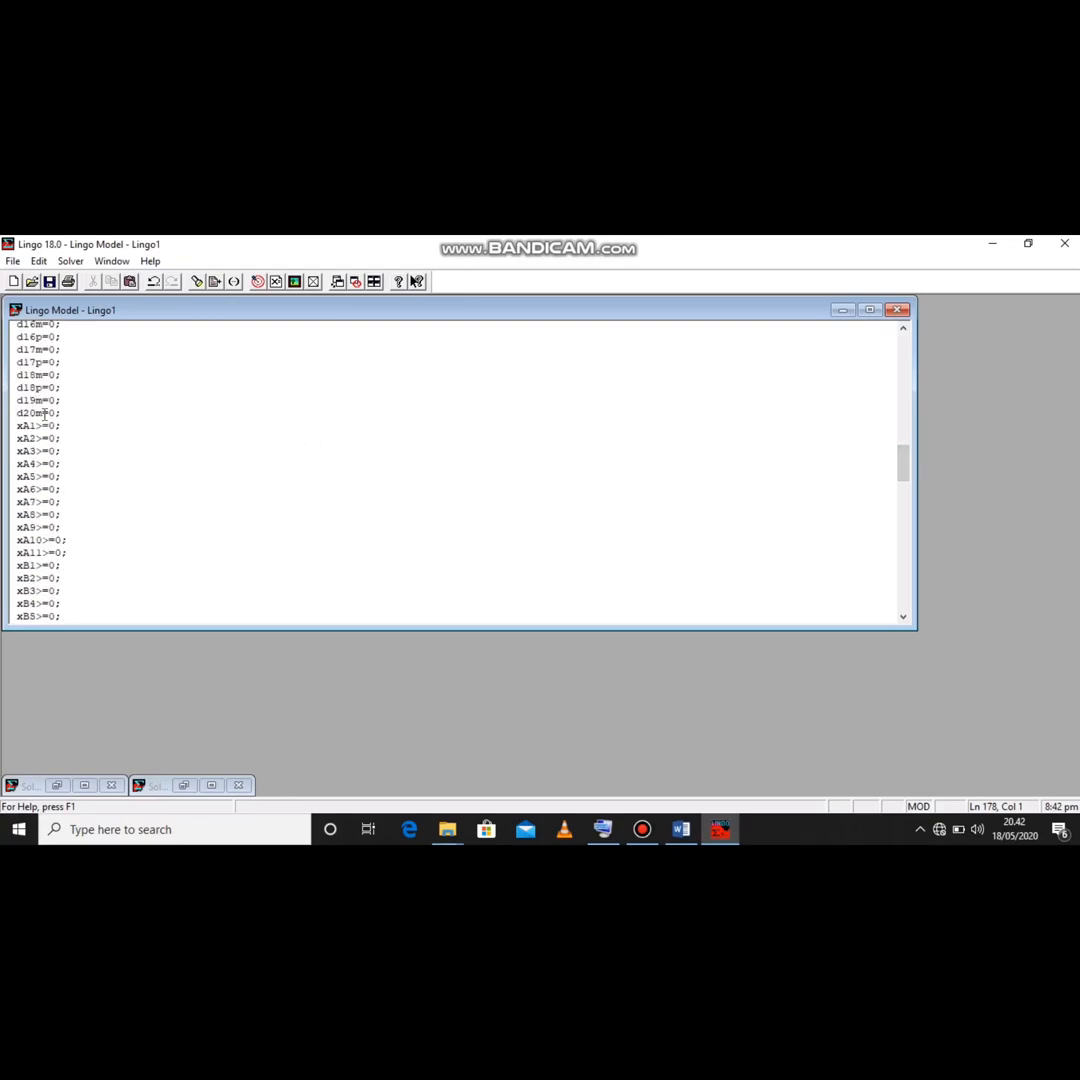
{"action": "left_click", "coordinate": [70, 261]}
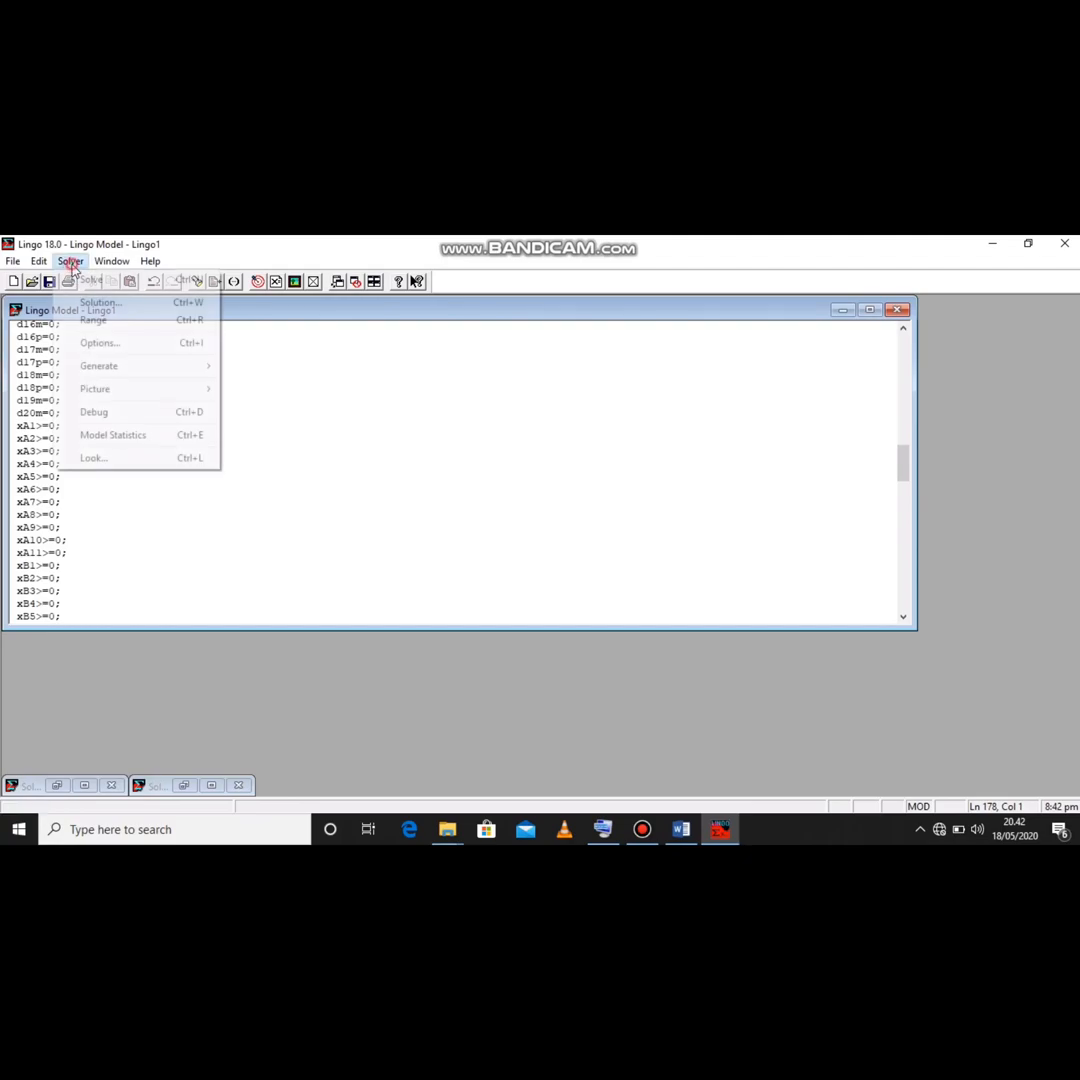
{"action": "left_click", "coordinate": [91, 282]}
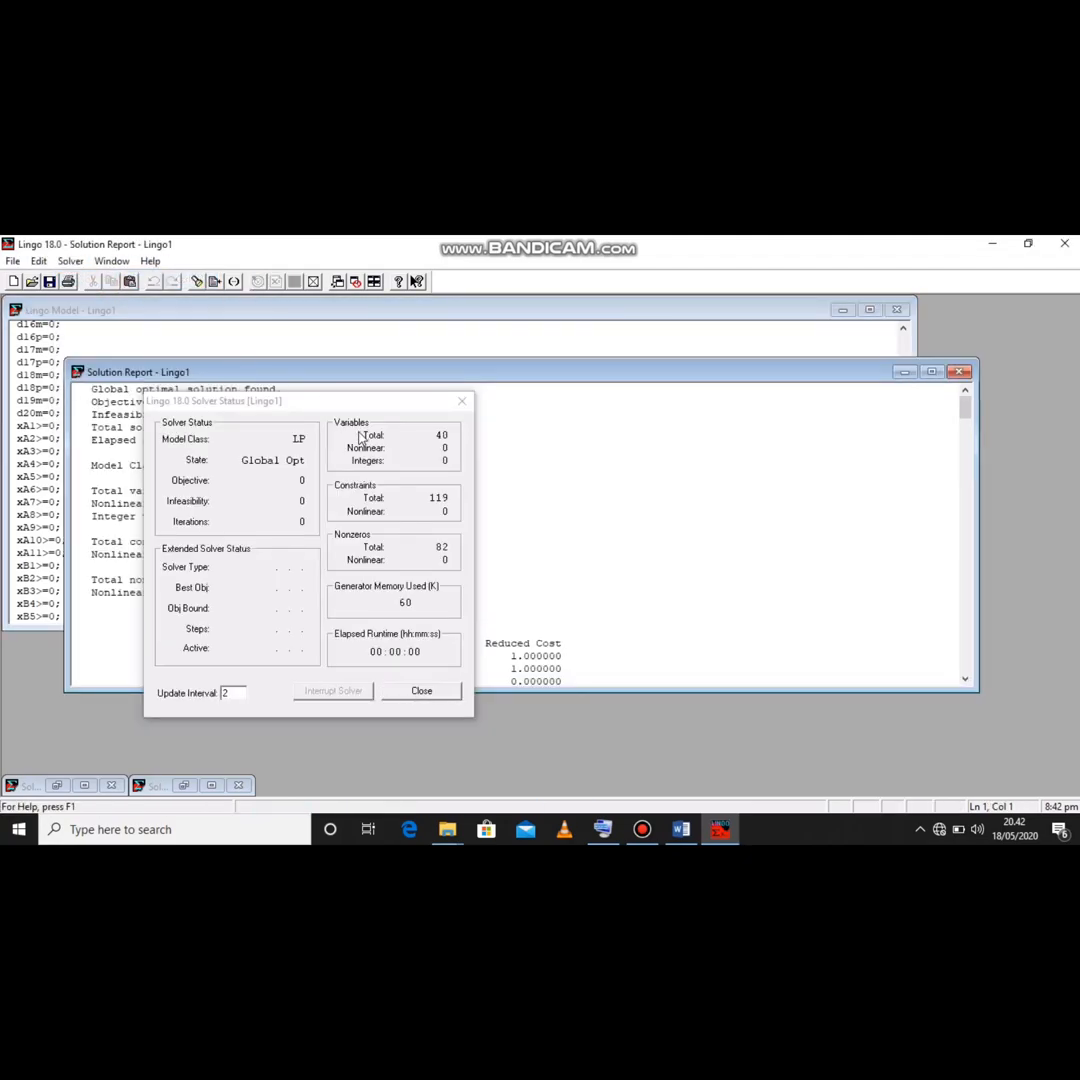
- Dismiss the solver status and examine the variable values in the third-priority solution report
{"action": "left_click", "coordinate": [461, 401]}
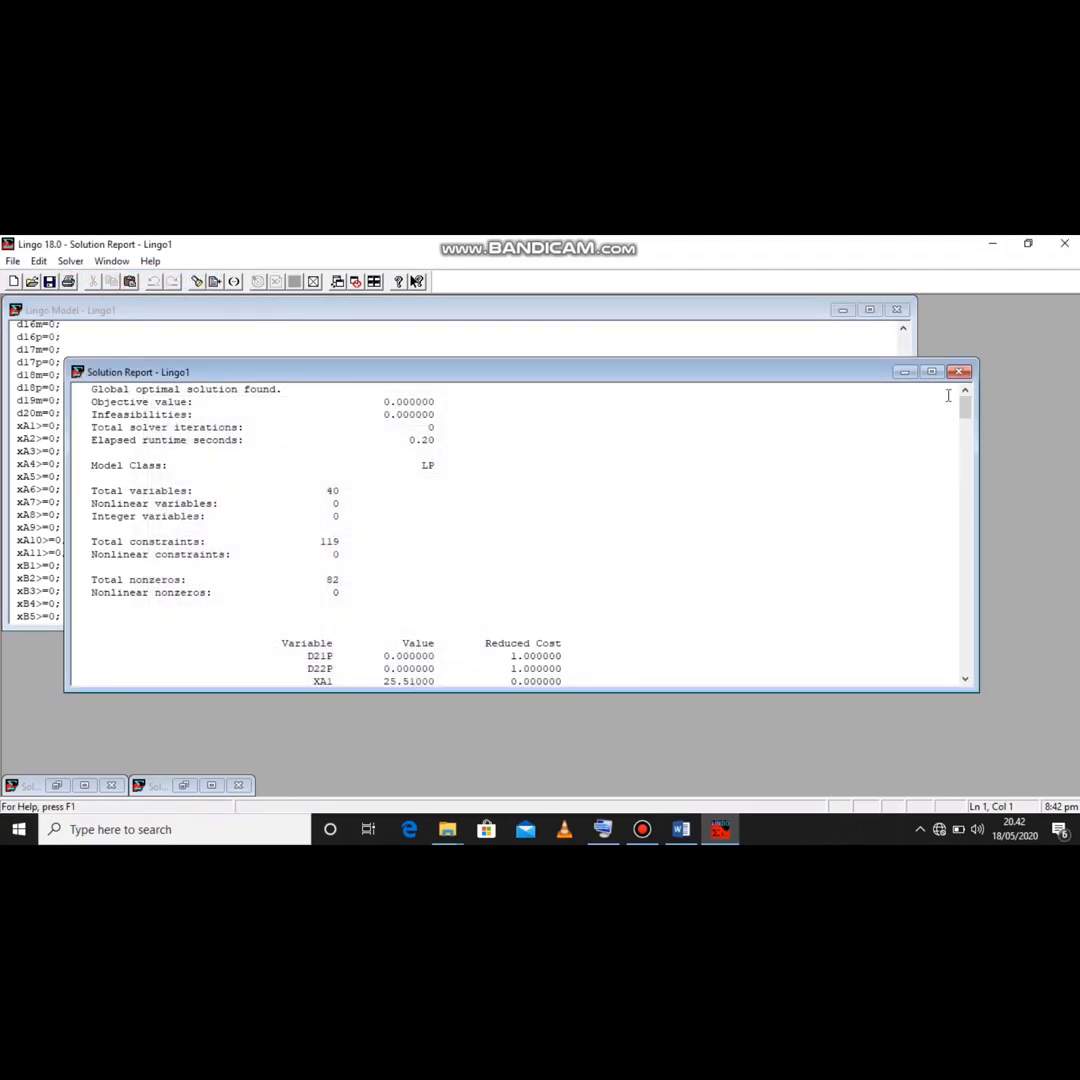
{"action": "scroll", "coordinate": [967, 407], "scroll_direction": "down", "scroll_amount": 5}
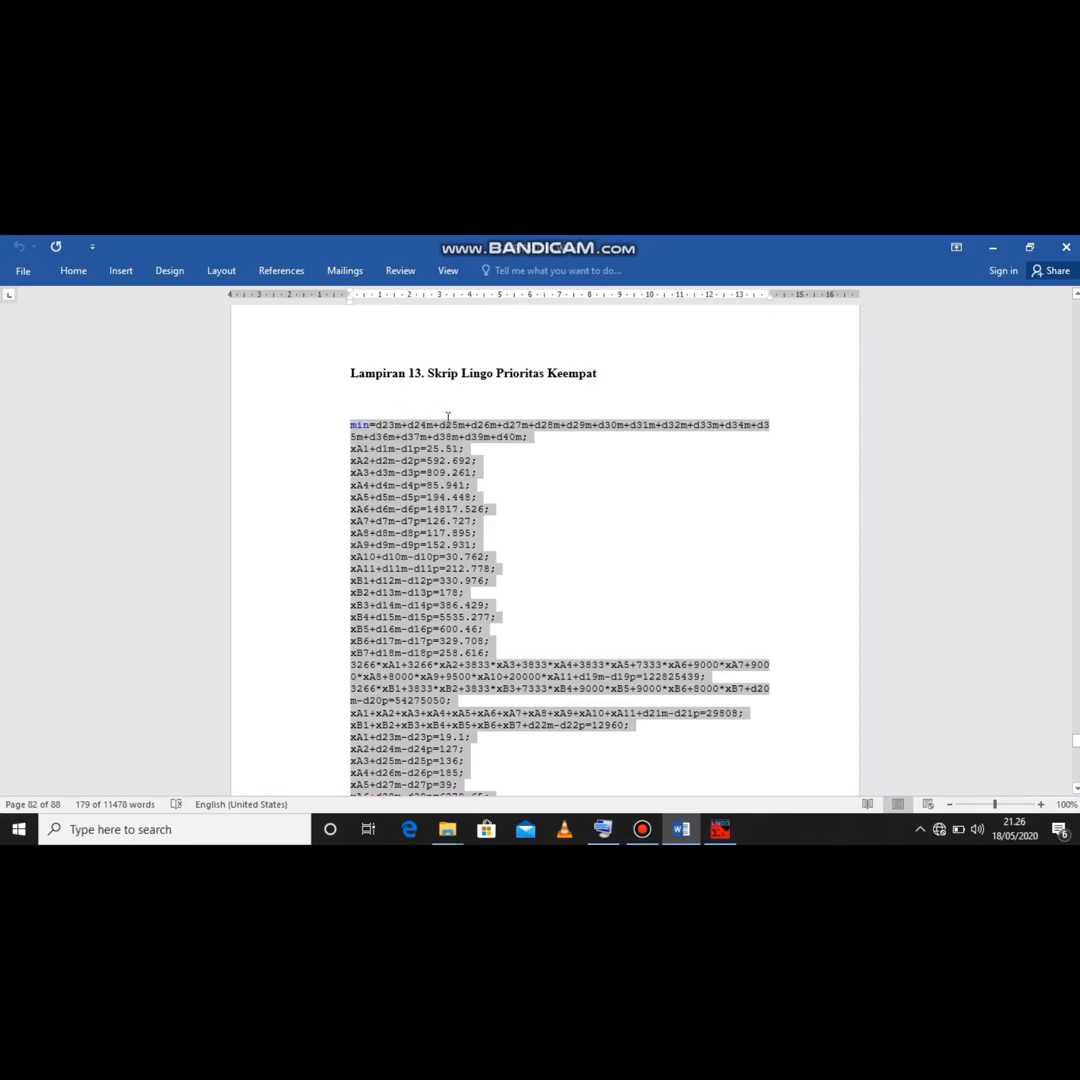
- Switch from Word to Lingo and paste the copied fourth-priority script, which minimizes d23m through d40m, into the empty model
{"action": "left_click", "coordinate": [720, 829]}
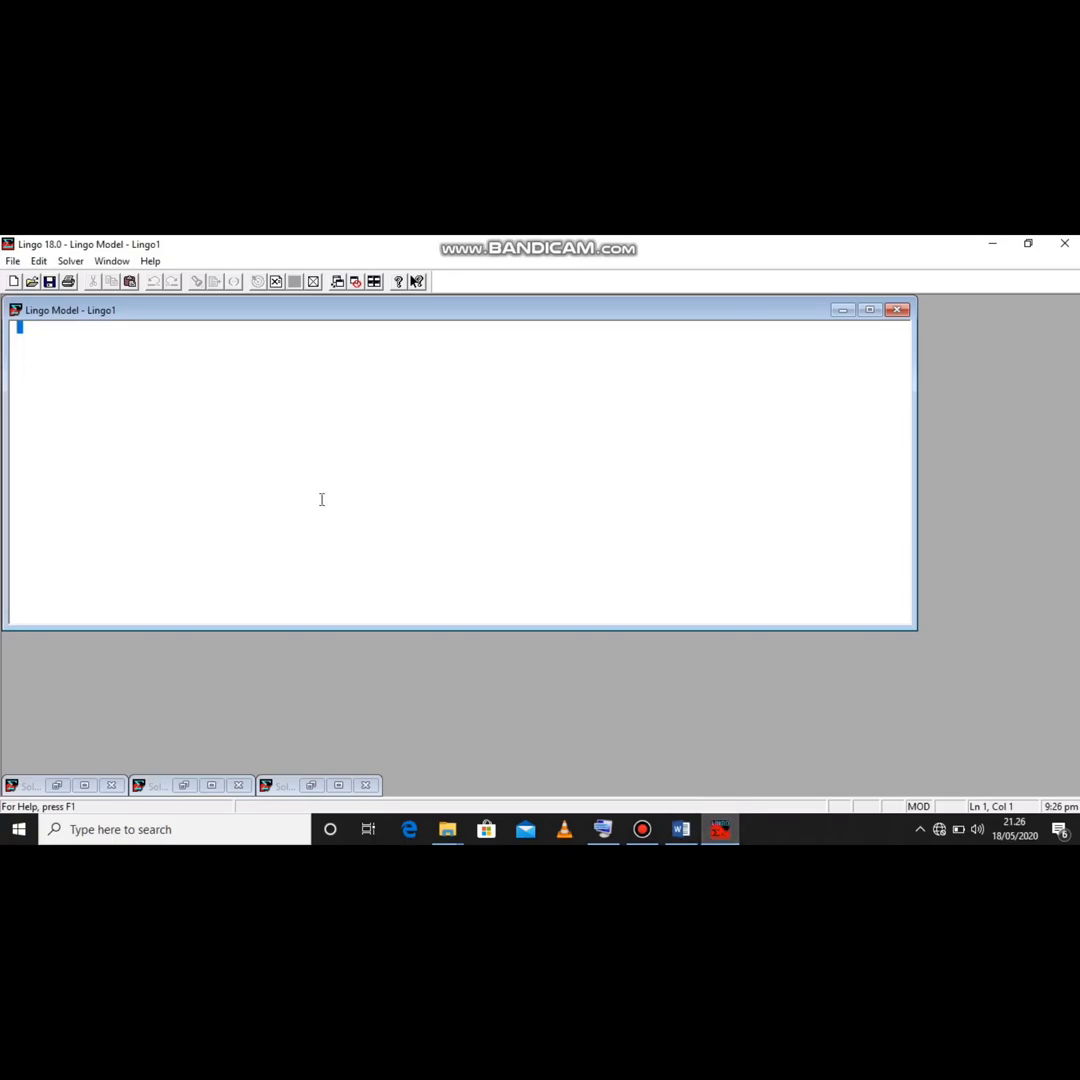
{"action": "key", "text": "ctrl+v"}
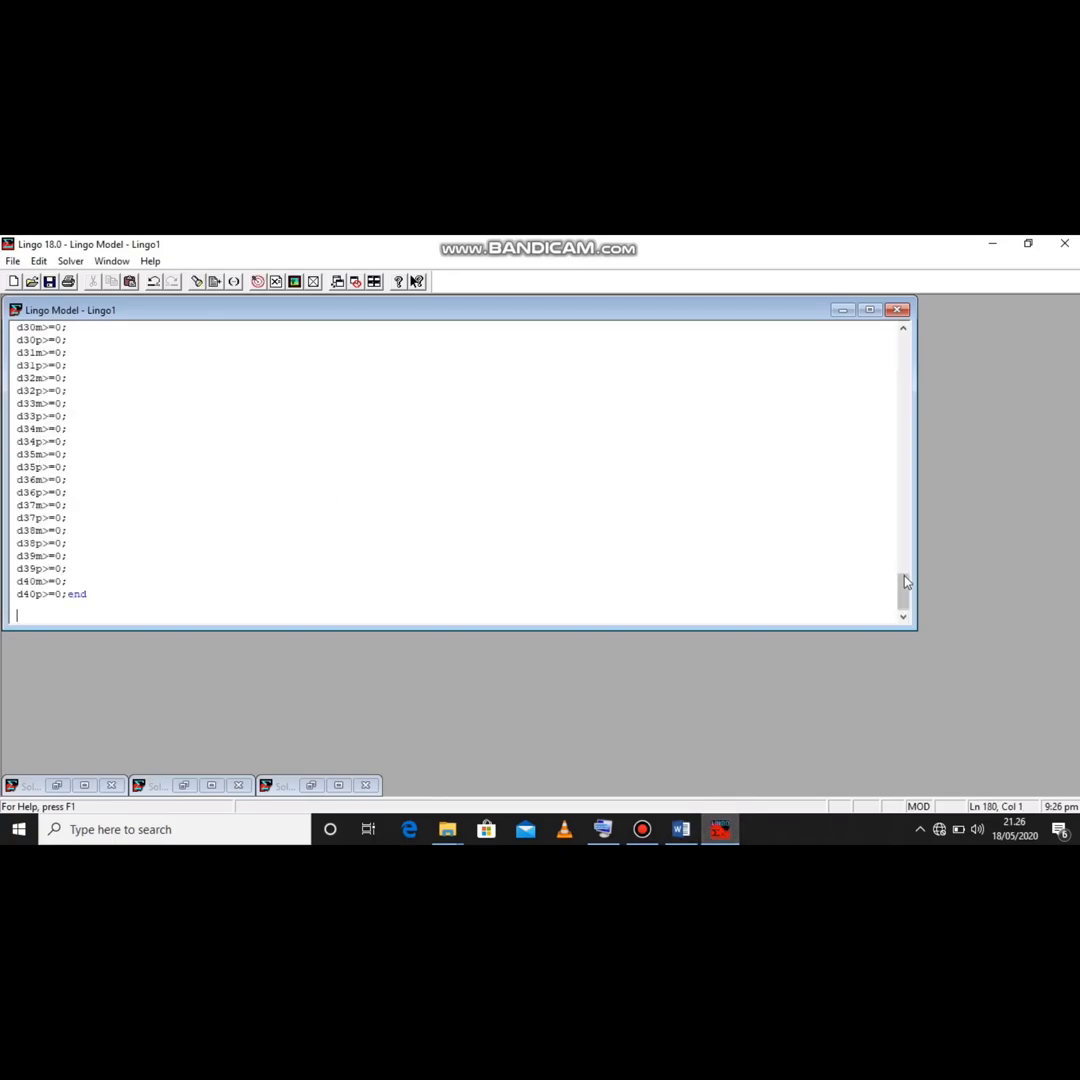
{"action": "left_click_drag", "start_coordinate": [904, 587], "coordinate": [904, 335]}
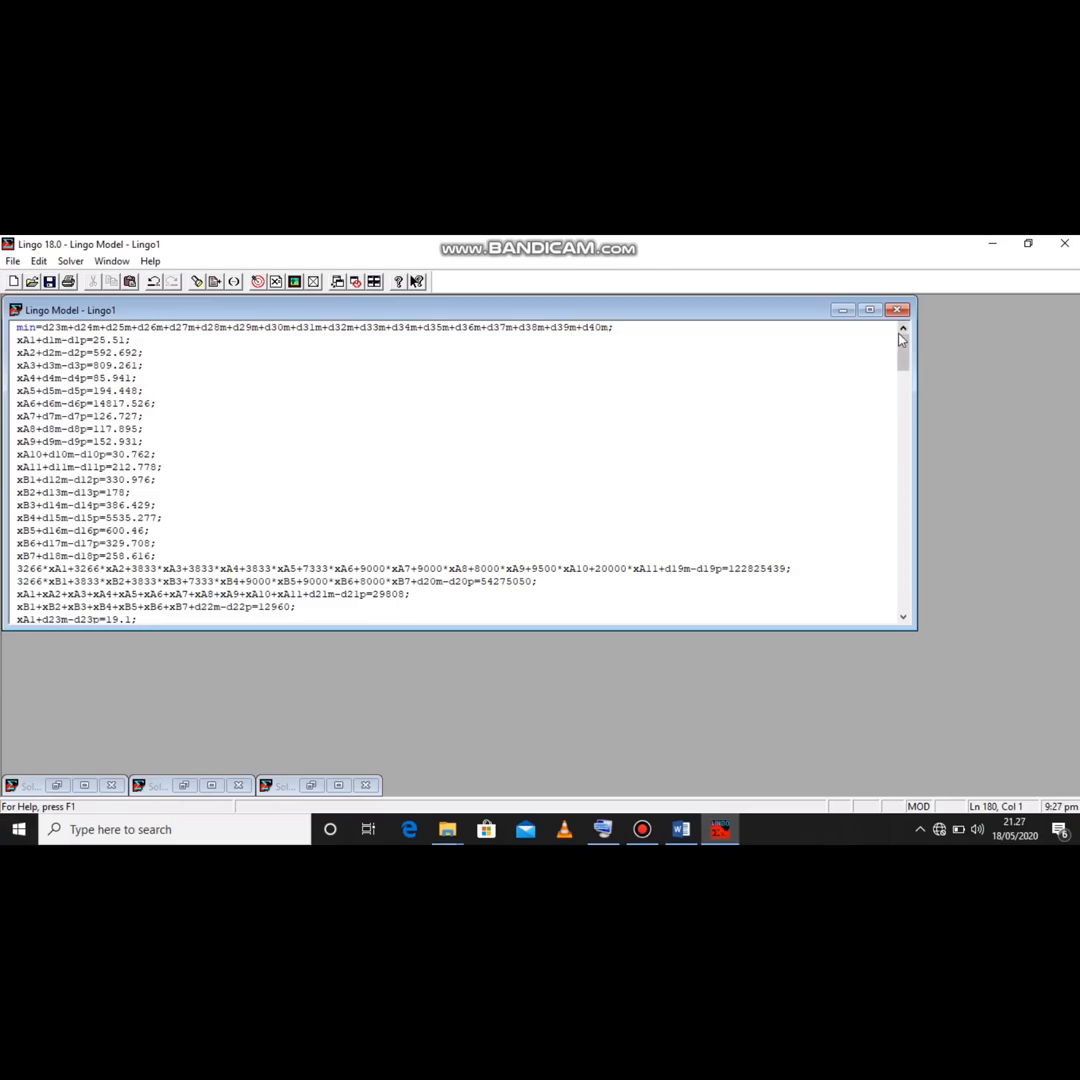
- Check the zero constraints down to d22p, then solve the fourth-priority model and dismiss the solver status
{"action": "left_click_drag", "start_coordinate": [903, 342], "coordinate": [928, 458]}
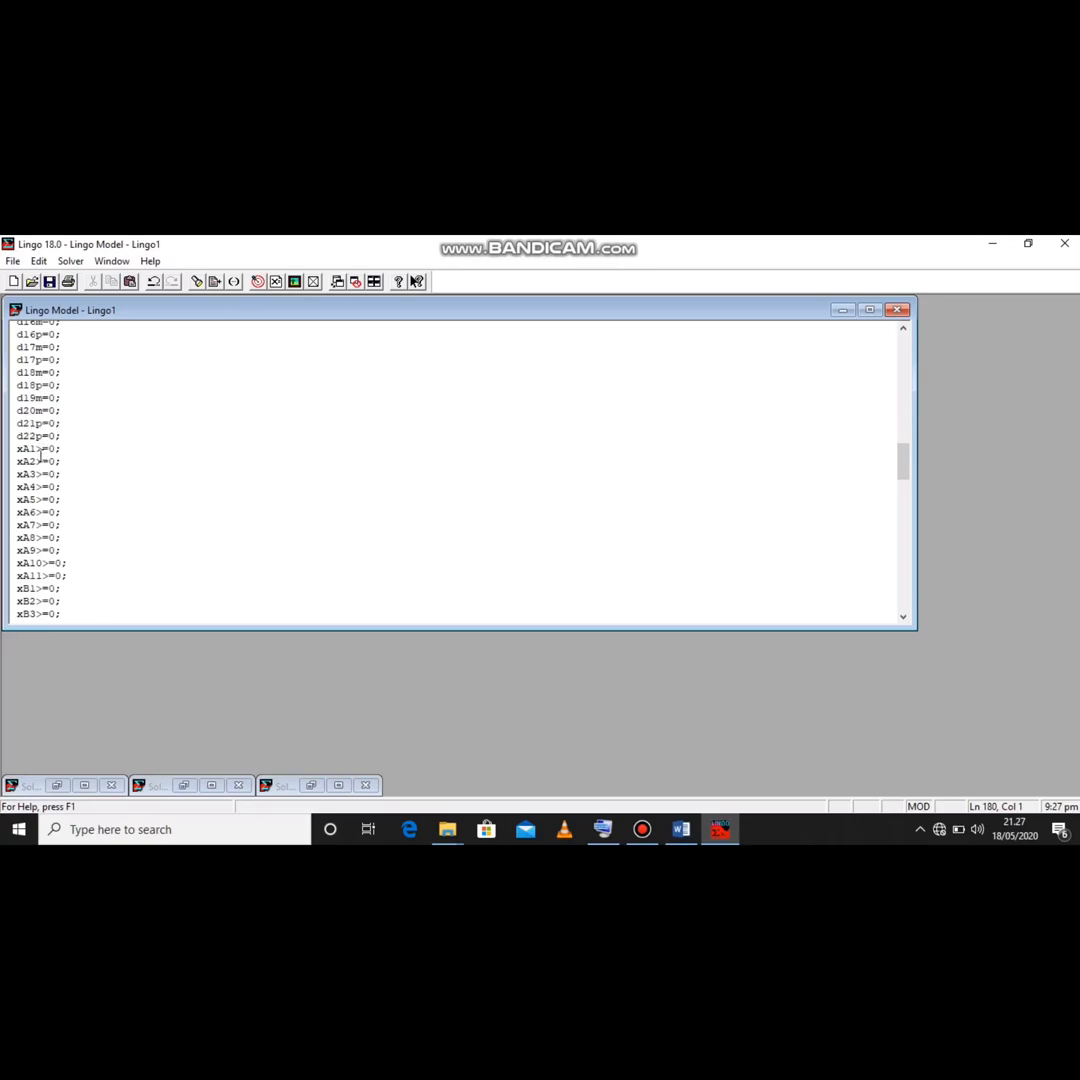
{"action": "mouse_move", "coordinate": [905, 464]}
{"action": "left_mouse_down"}
{"action": "mouse_move", "coordinate": [908, 416]}
{"action": "mouse_move", "coordinate": [918, 443]}
{"action": "left_mouse_up"}
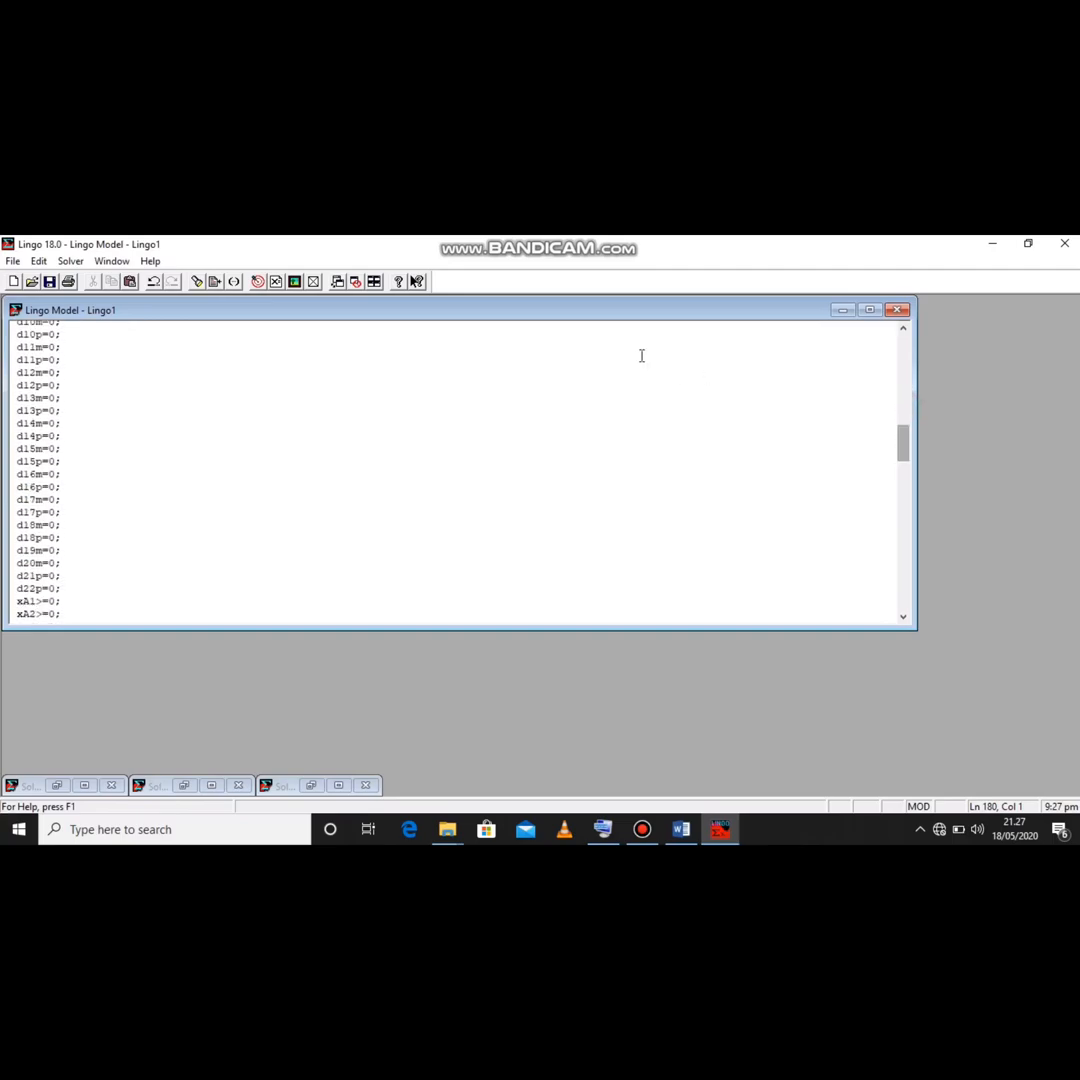
{"action": "scroll", "coordinate": [680, 366], "scroll_direction": "up", "scroll_amount": 20}
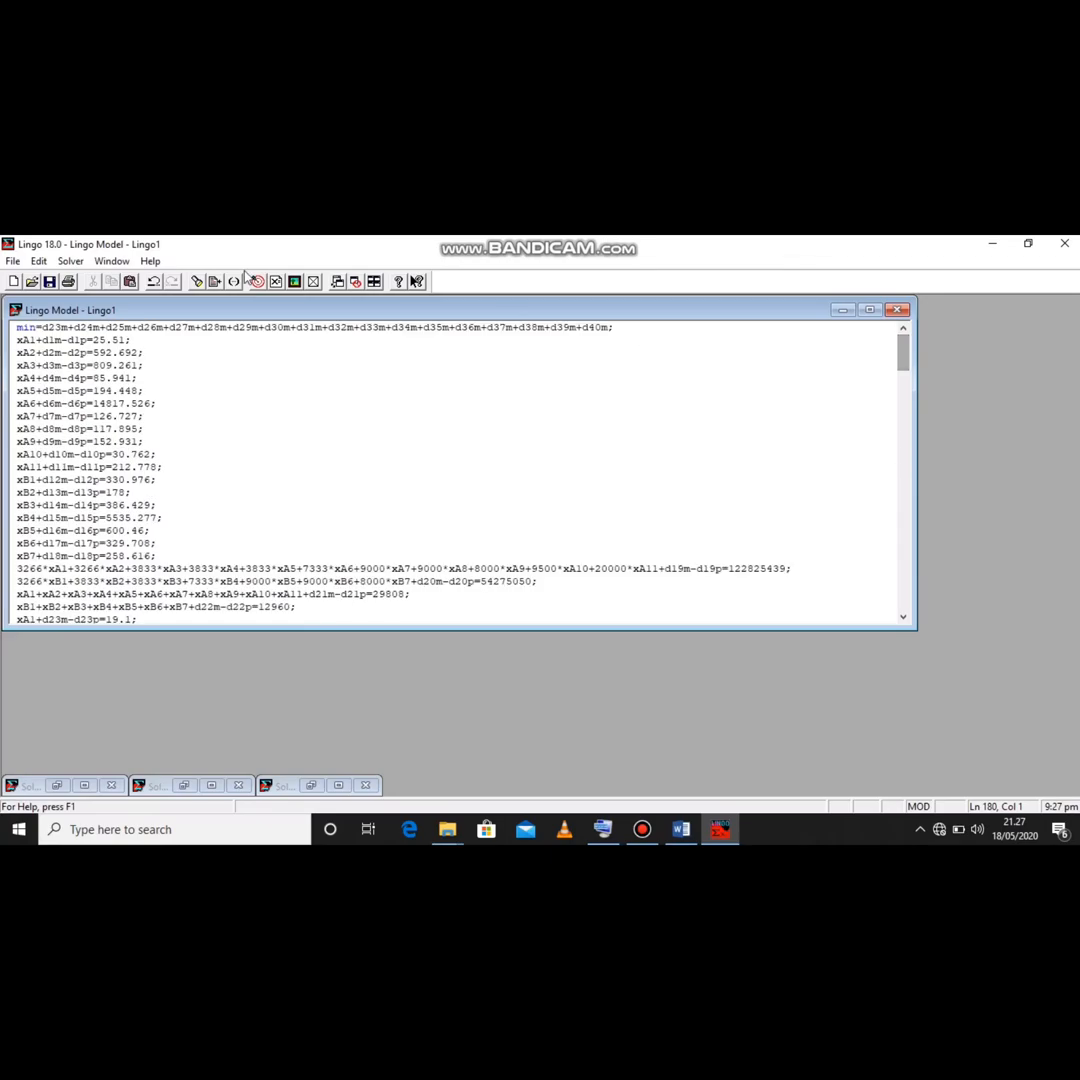
{"action": "left_click", "coordinate": [68, 262]}
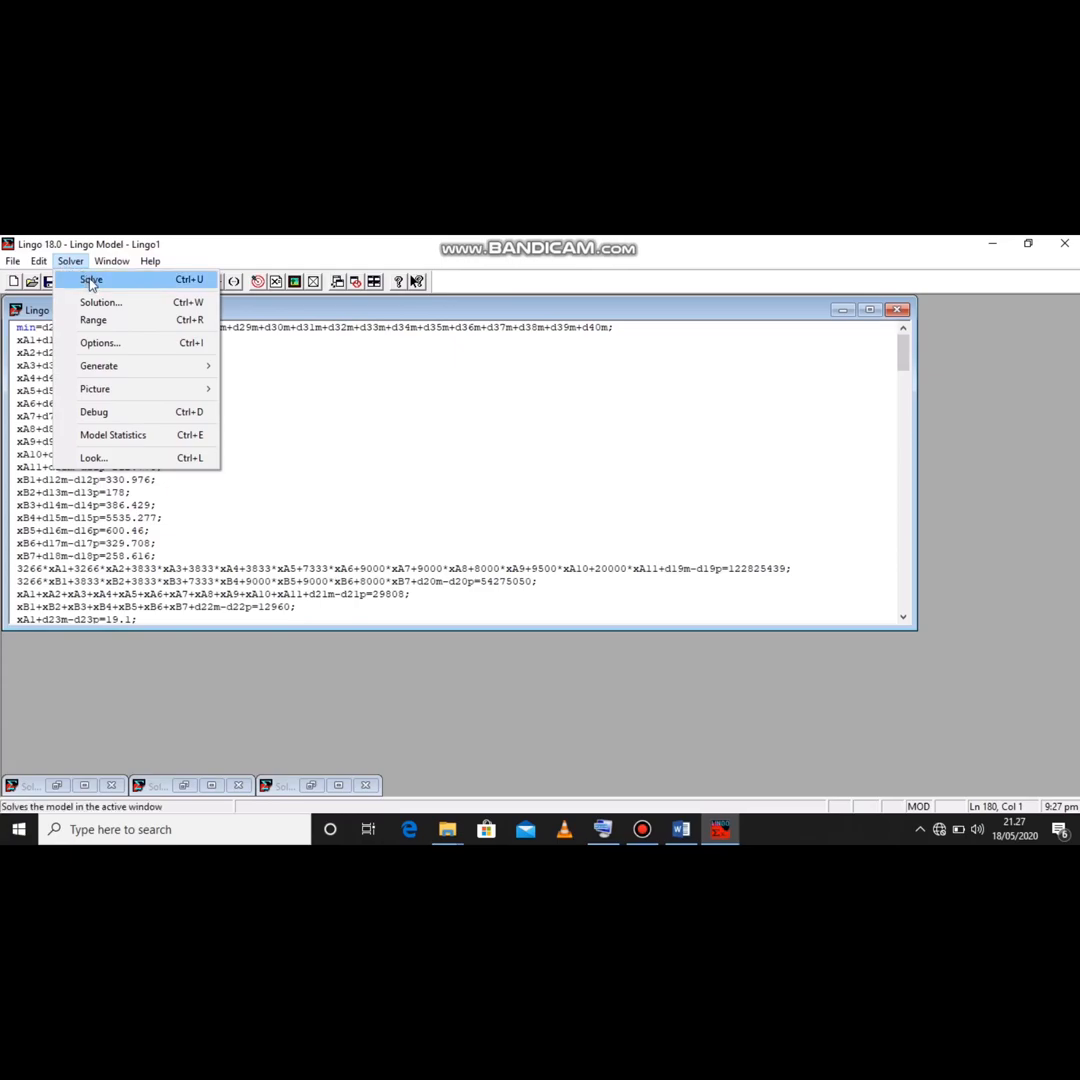
{"action": "left_click", "coordinate": [91, 280]}
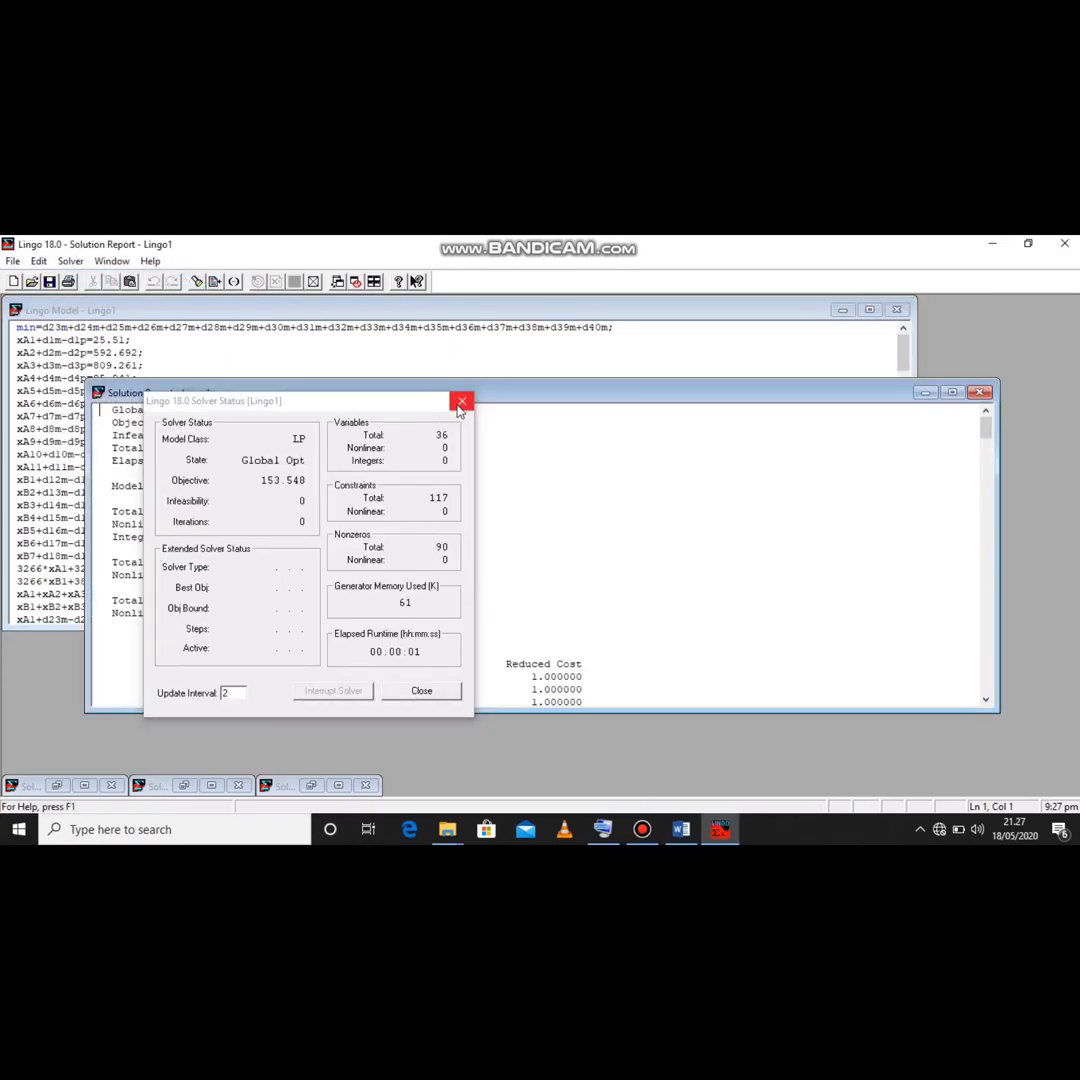
{"action": "left_click", "coordinate": [461, 401]}
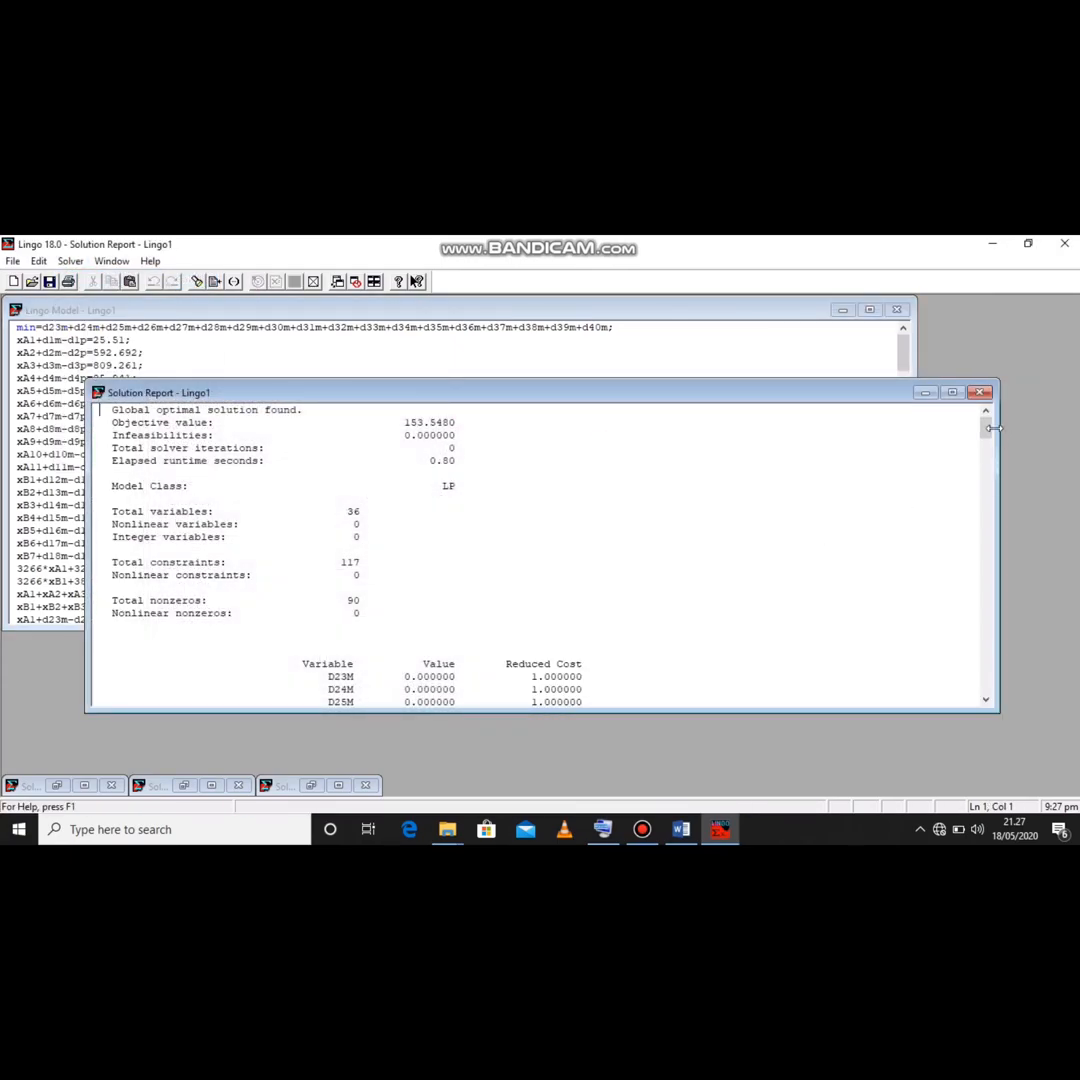
- Examine the fourth-priority solution report, covering the D23M to D40M values, the decision variables and the D19 to D40P deviations
{"action": "left_click_drag", "start_coordinate": [986, 425], "coordinate": [987, 451]}
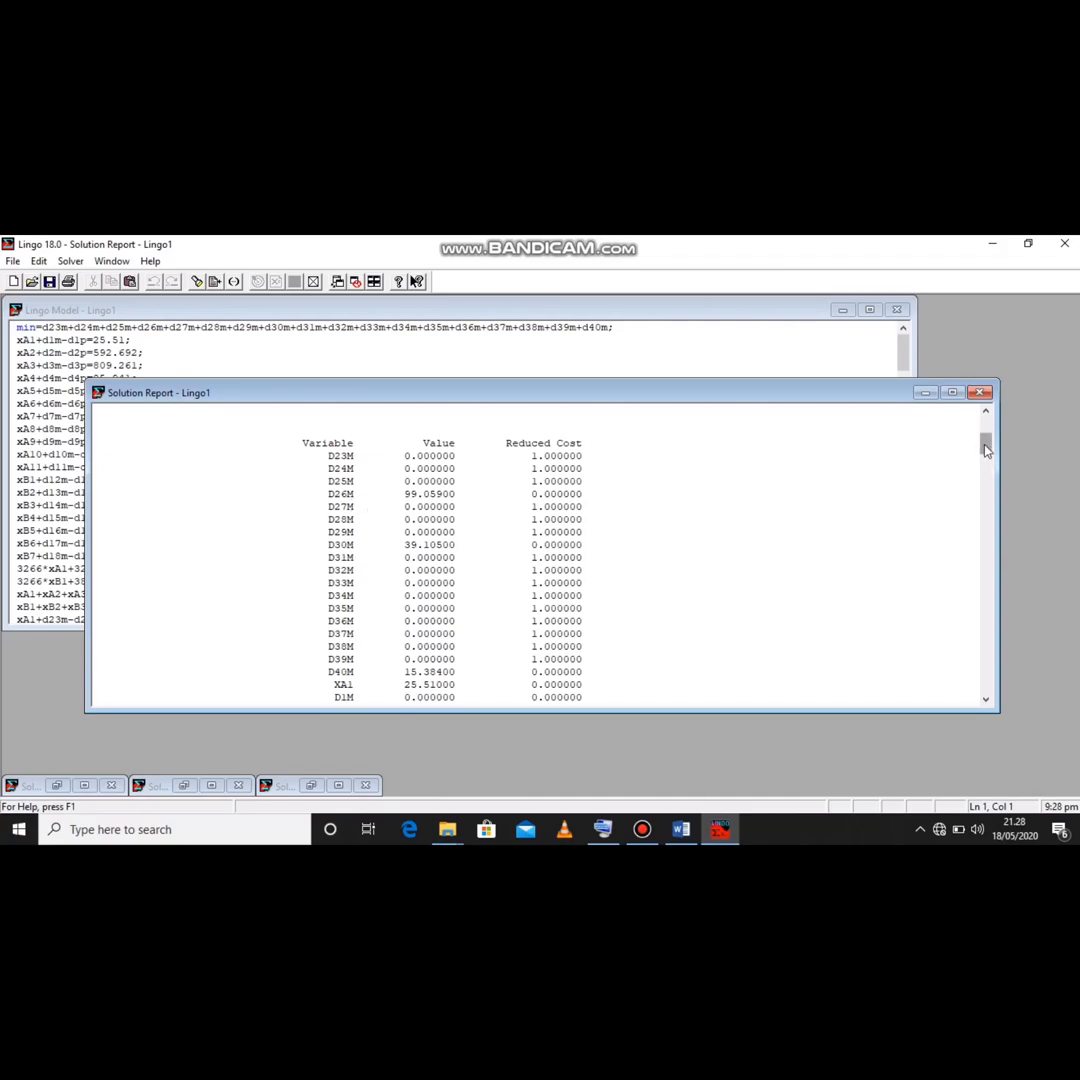
{"action": "left_click_drag", "start_coordinate": [985, 450], "coordinate": [986, 452]}
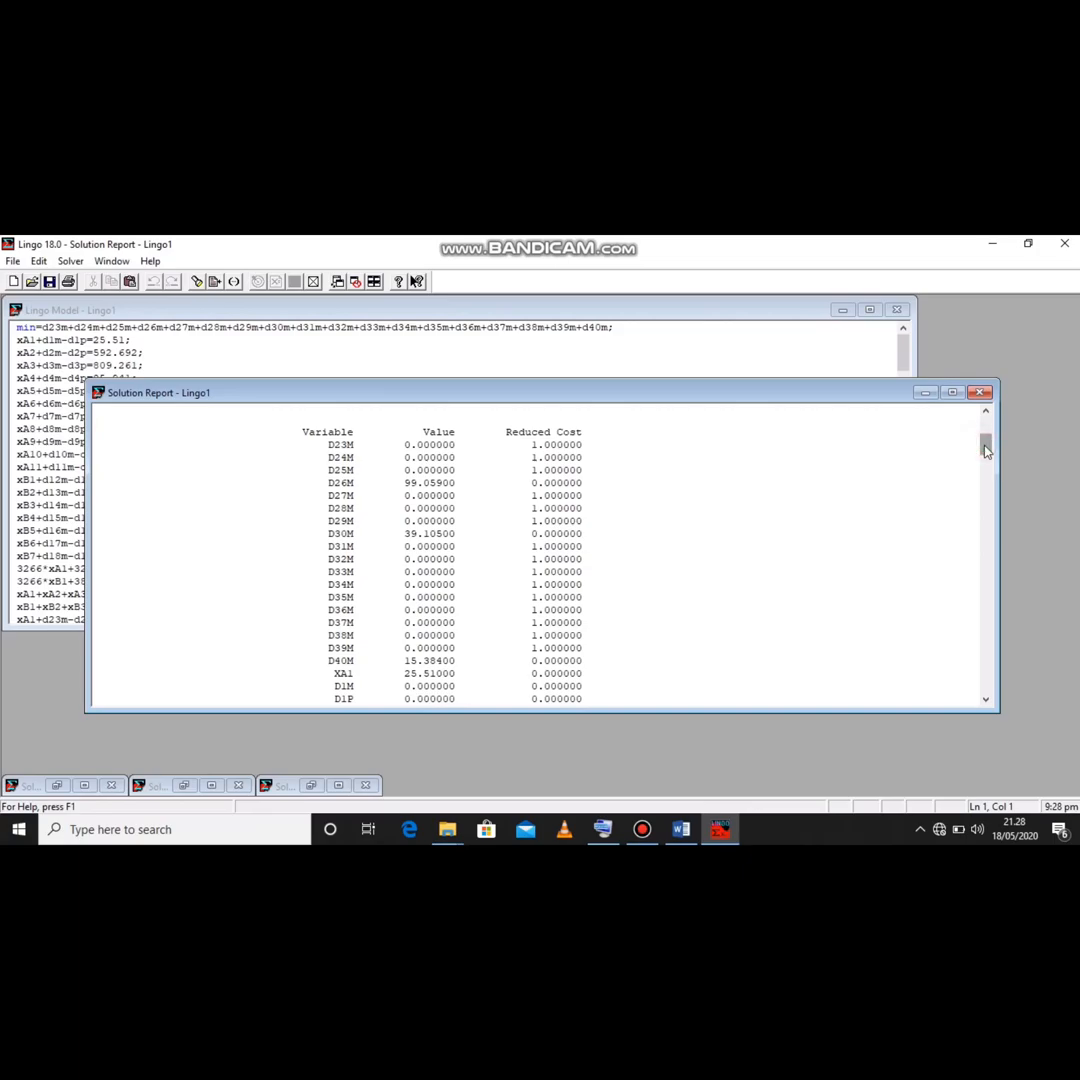
{"action": "left_click_drag", "start_coordinate": [985, 450], "coordinate": [986, 460]}
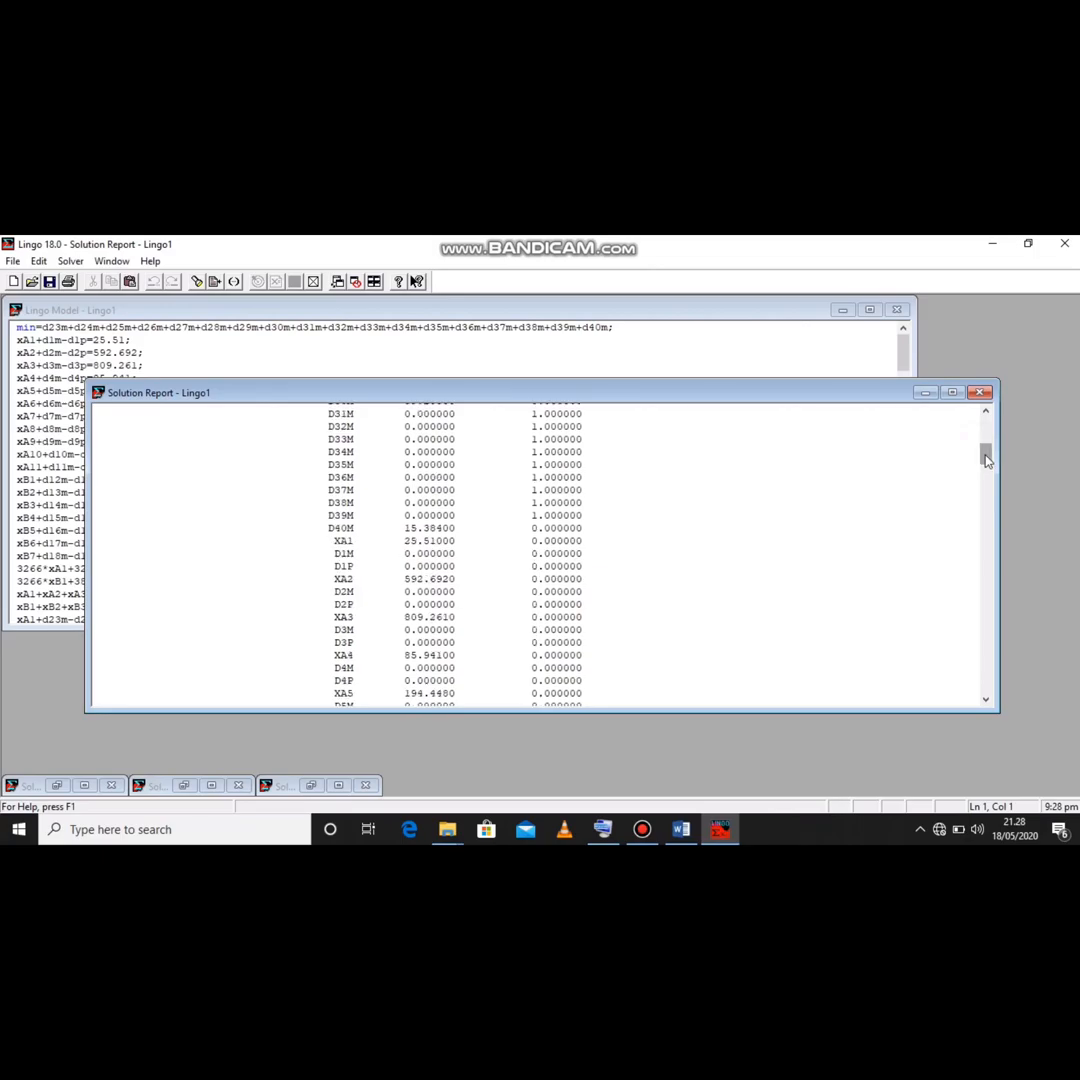
{"action": "left_click_drag", "start_coordinate": [986, 460], "coordinate": [990, 450]}
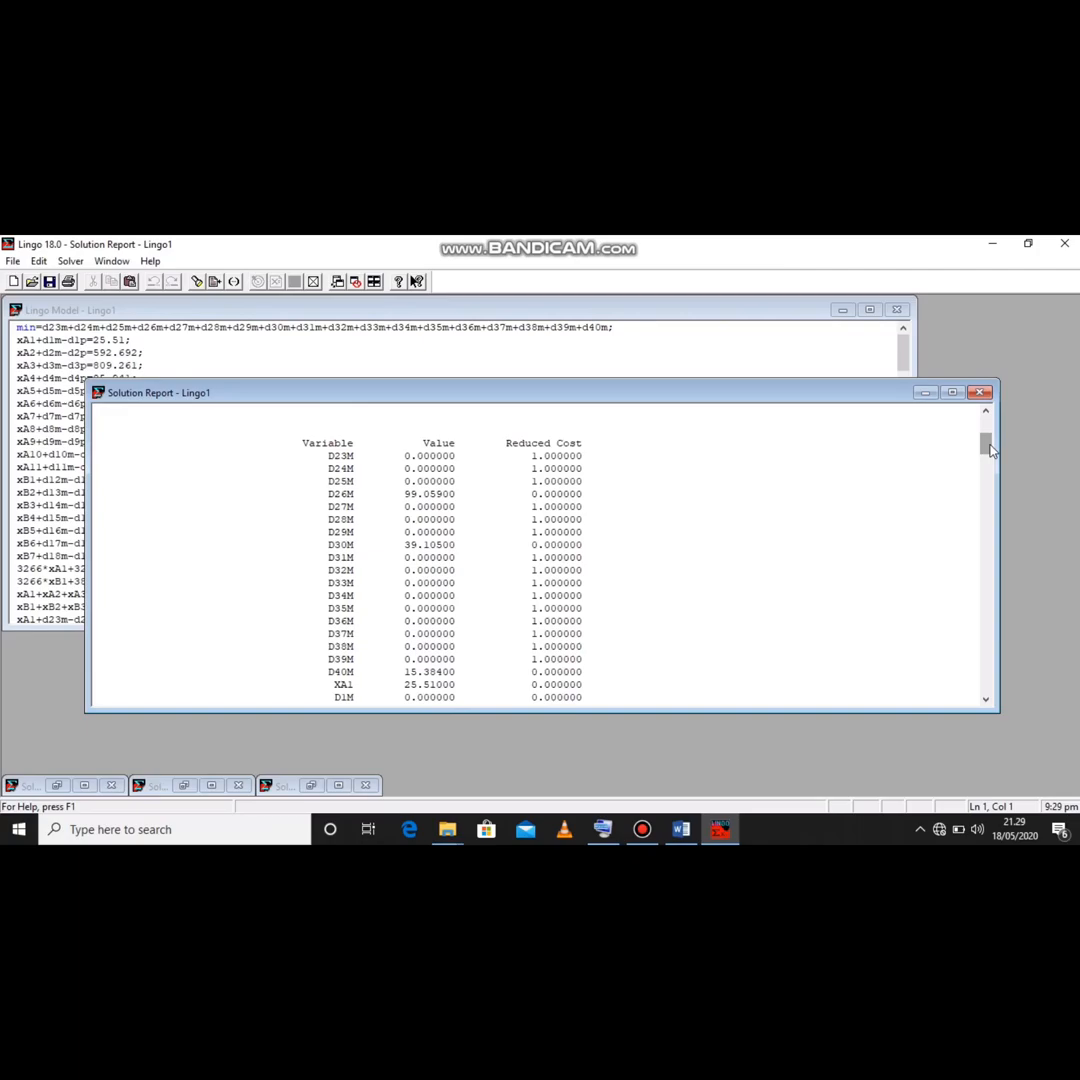
{"action": "left_click_drag", "start_coordinate": [987, 444], "coordinate": [987, 519]}
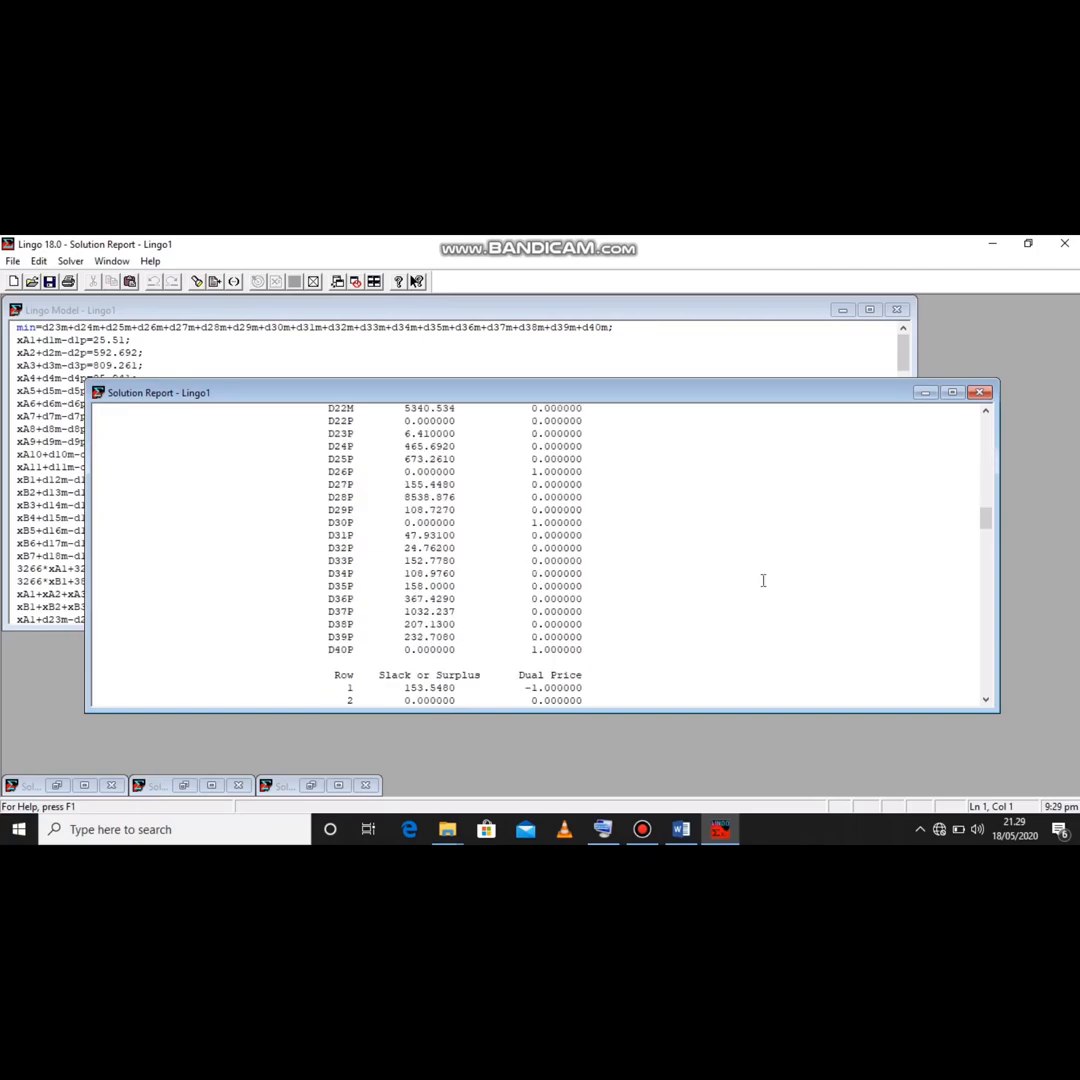
{"action": "left_click_drag", "start_coordinate": [990, 524], "coordinate": [990, 507]}
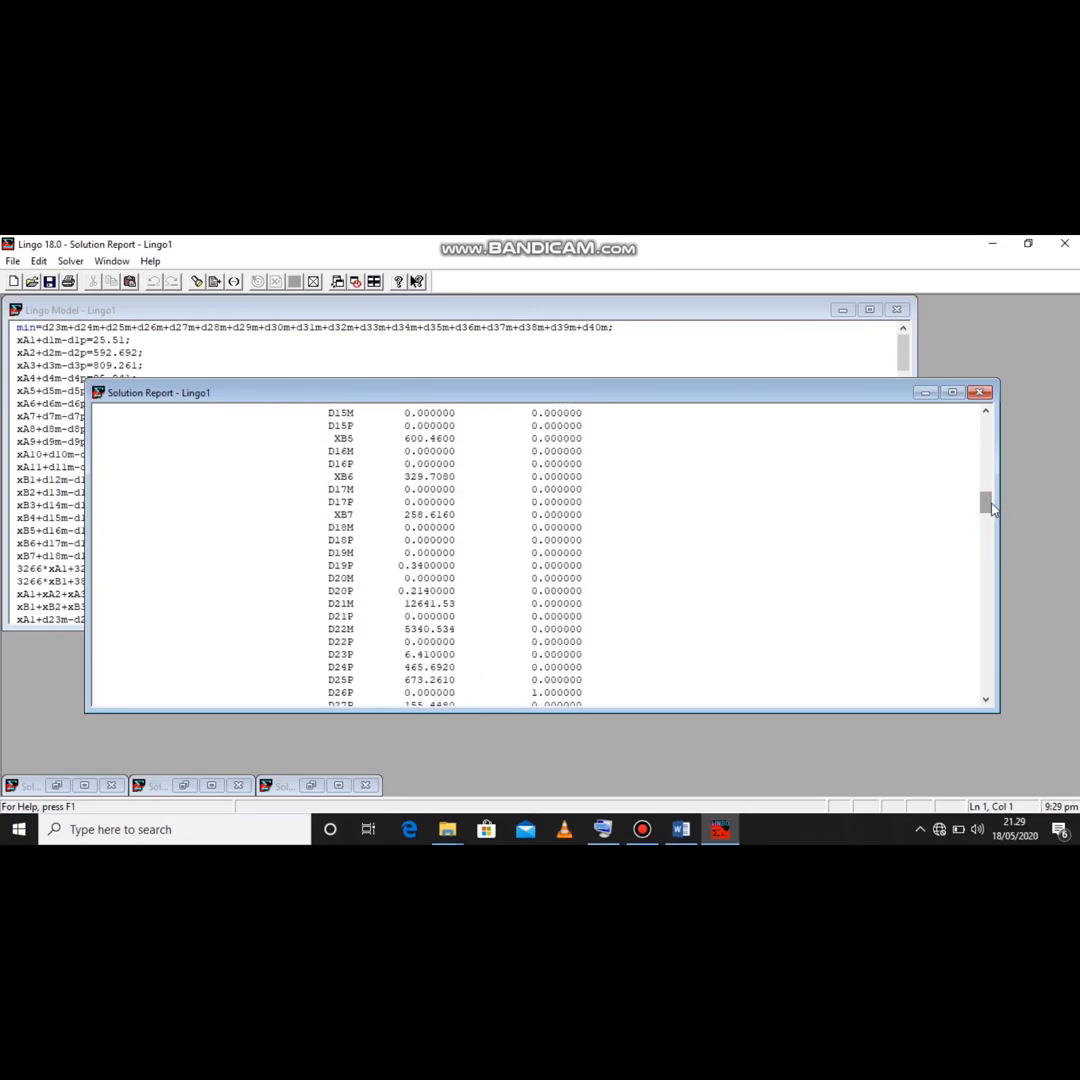